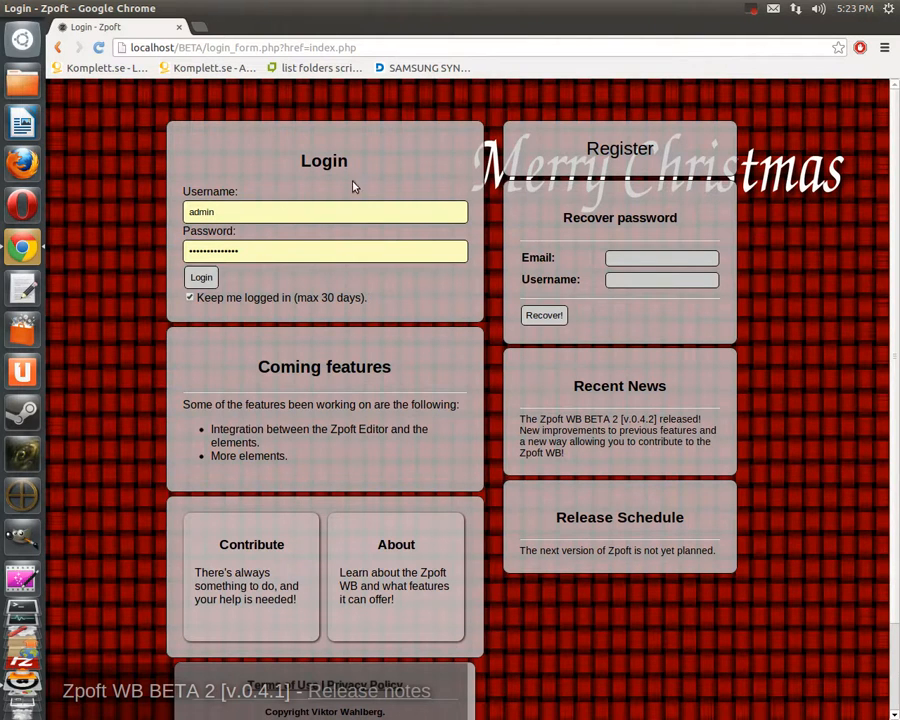
- Review the login page and log in with the prefilled credentials, staying logged in
scroll(328, 382, "down", 2)
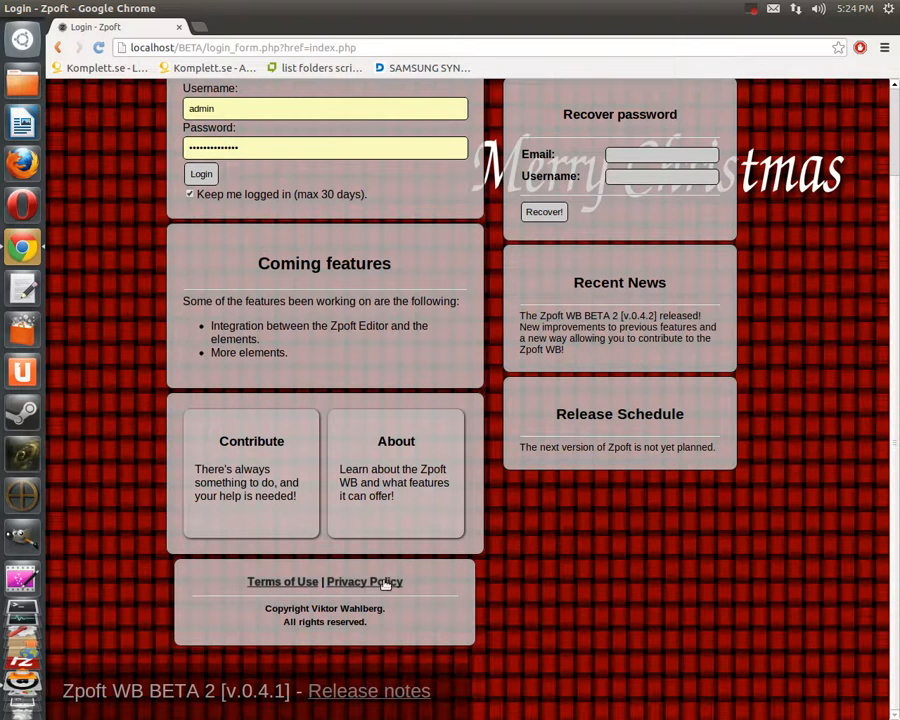
scroll(490, 575, "up", 2)
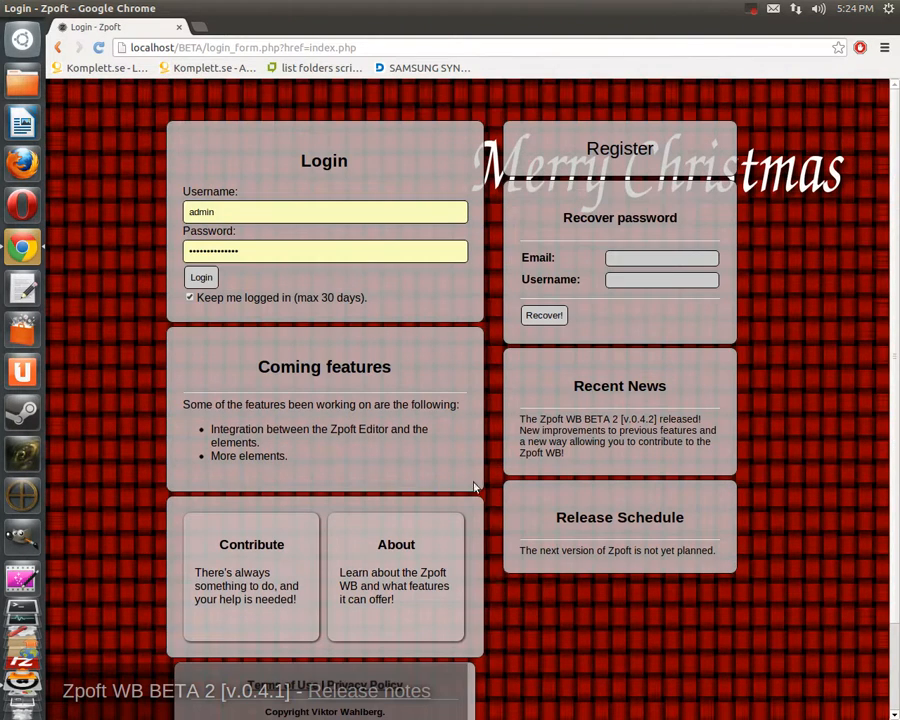
left_click(579, 148)
left_click(579, 148)
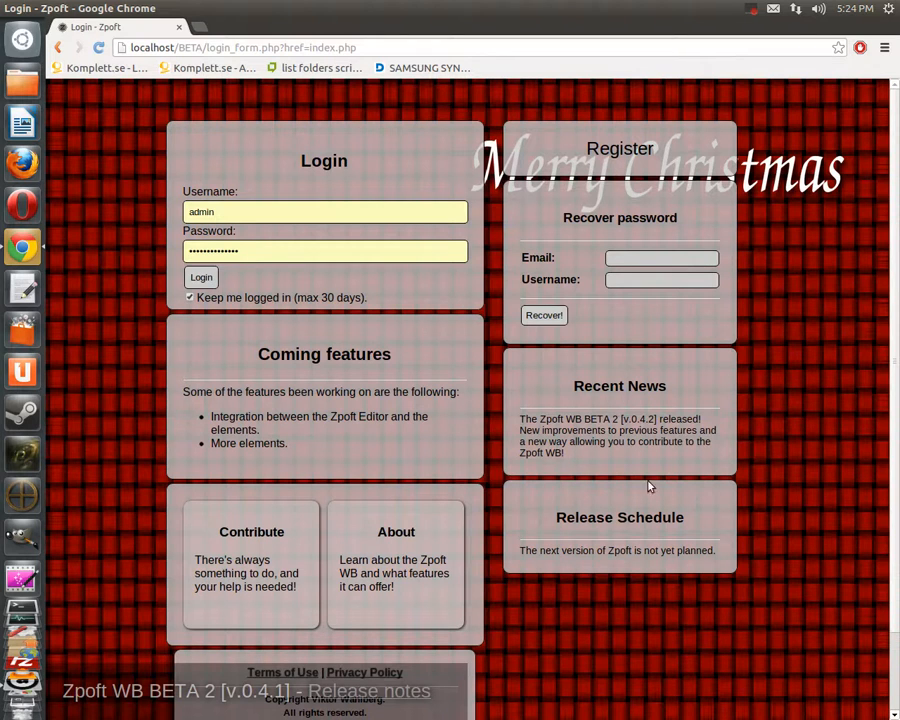
left_click(202, 279)
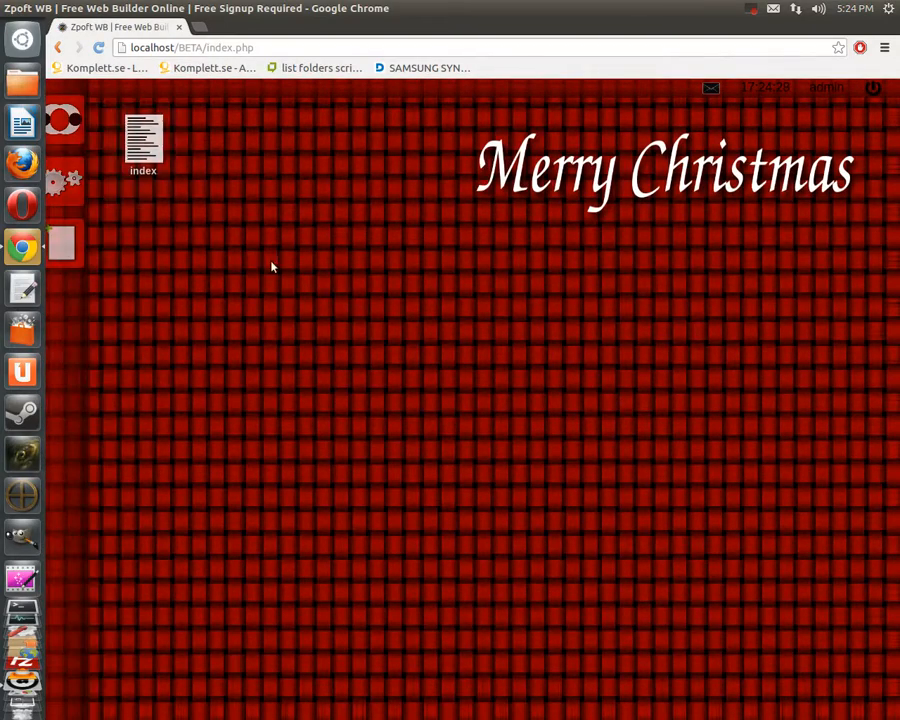
- View the Applications overview and the Feedback and Contact form, closing each one
mouse_move(57, 335)
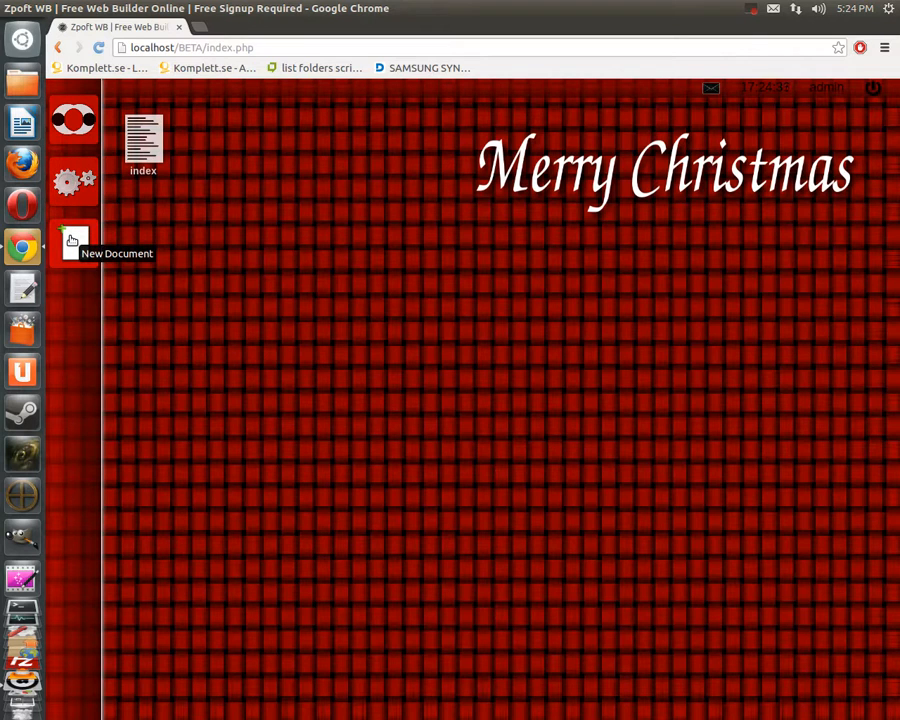
left_click(77, 137)
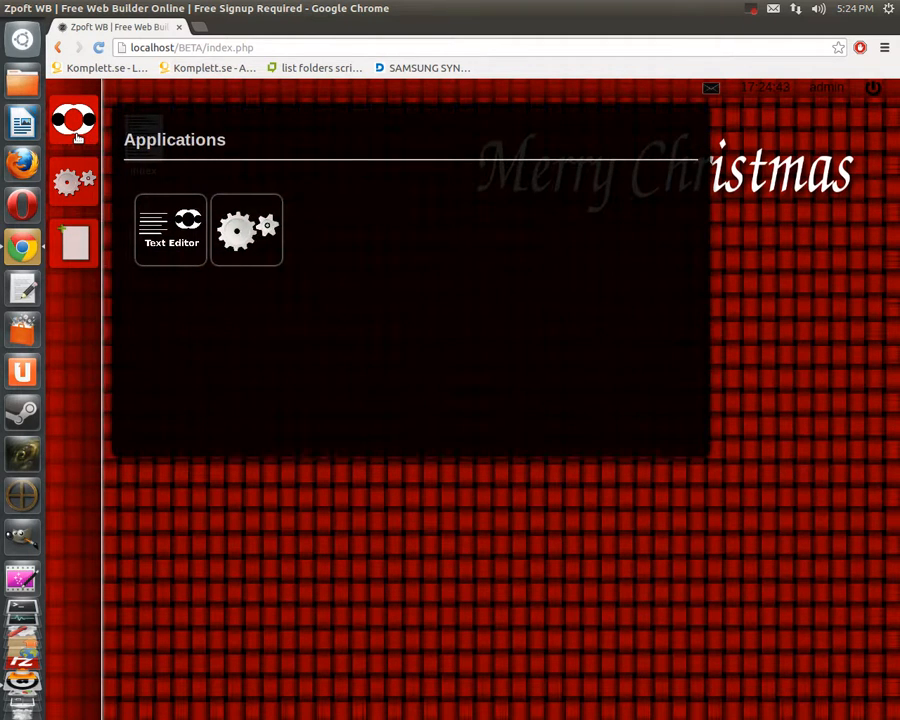
left_click(77, 137)
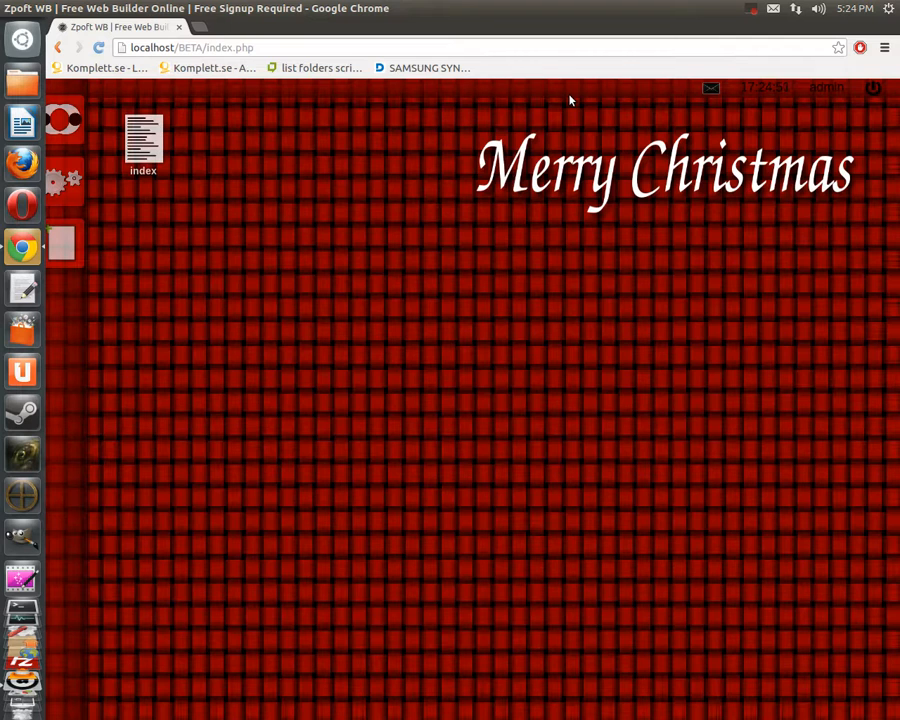
left_click(709, 91)
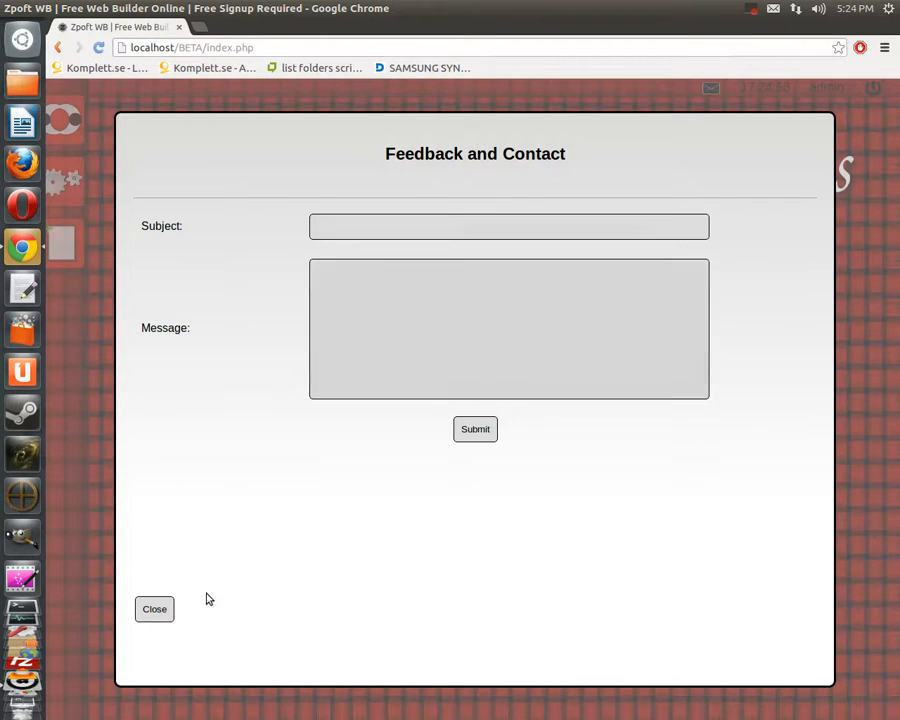
left_click(154, 612)
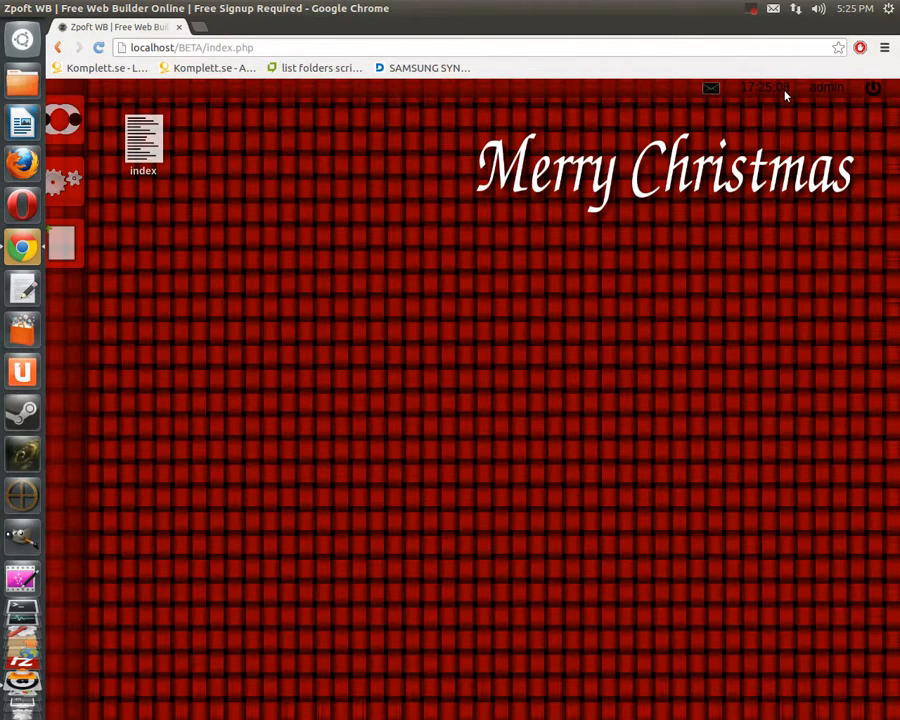
- Open the account's user information and examine the name, username, email and password entries
left_click(816, 92)
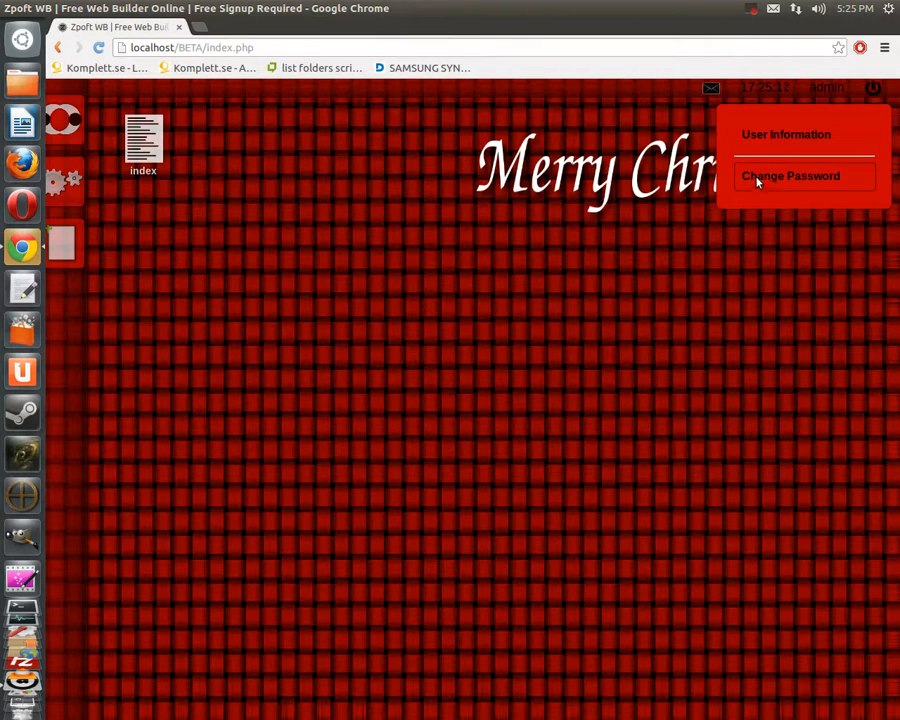
left_click(764, 147)
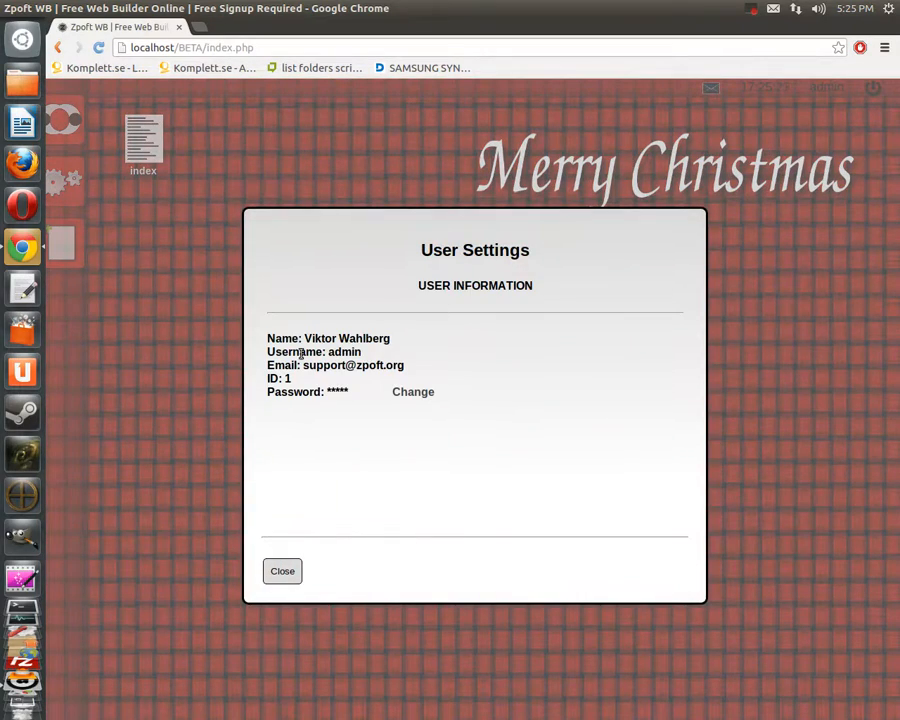
left_click_drag(306, 340, 399, 339)
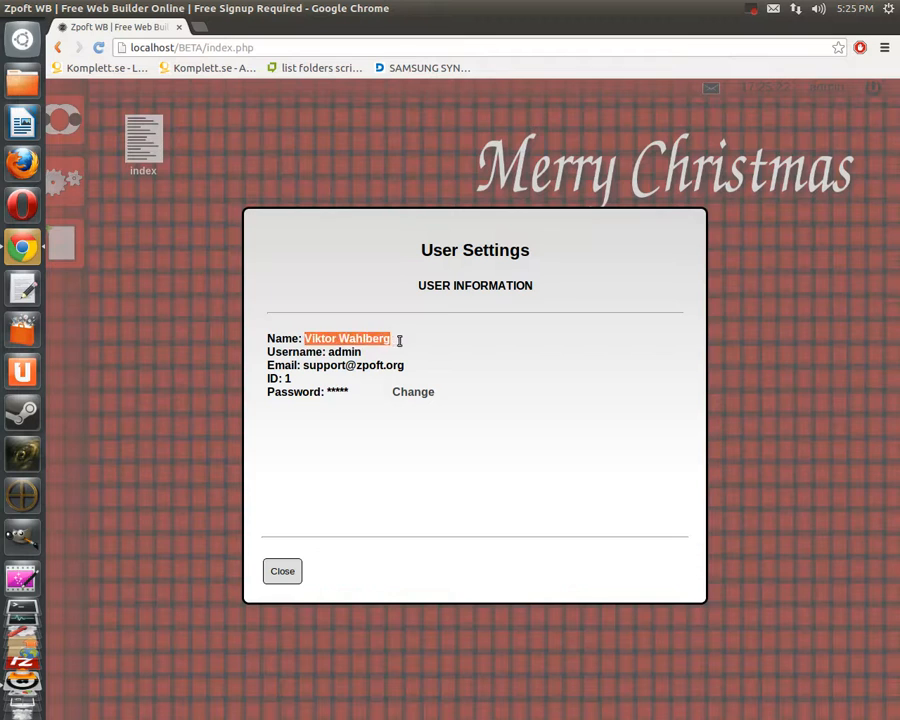
left_click(399, 339)
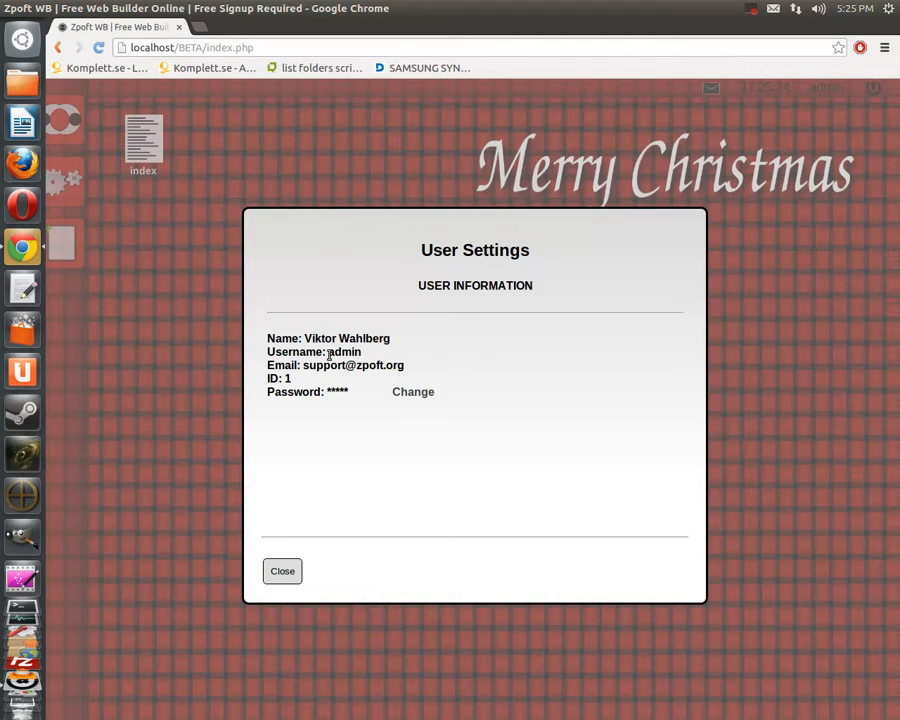
left_click_drag(329, 350, 376, 350)
left_click(376, 350)
left_click_drag(304, 365, 416, 366)
left_click(416, 366)
left_click_drag(326, 391, 349, 391)
- View the account's change-password form, close it unfilled and reopen the account options
left_click(426, 393)
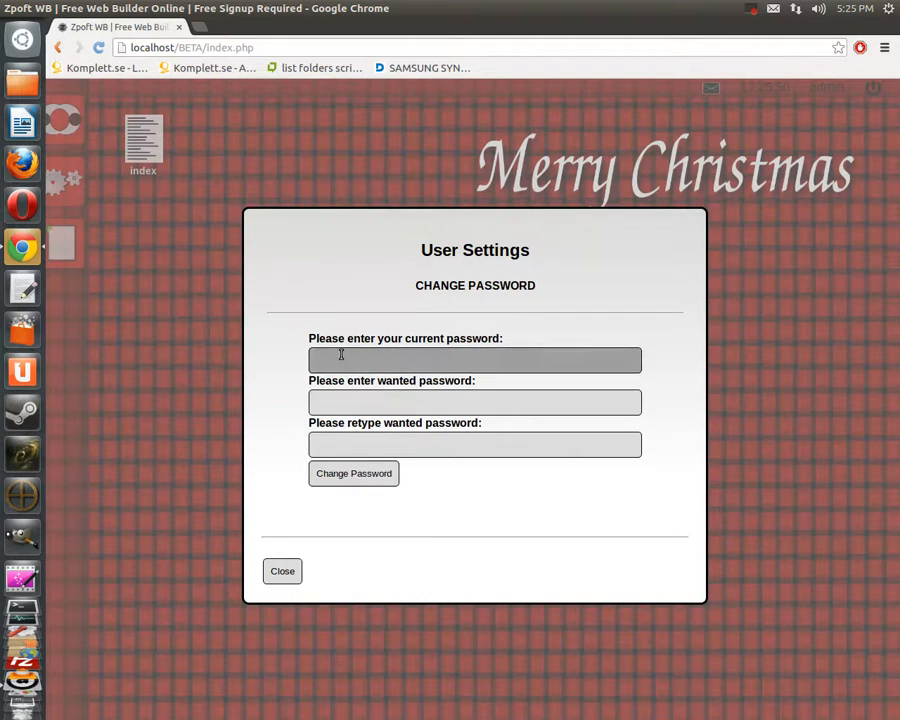
left_click(277, 575)
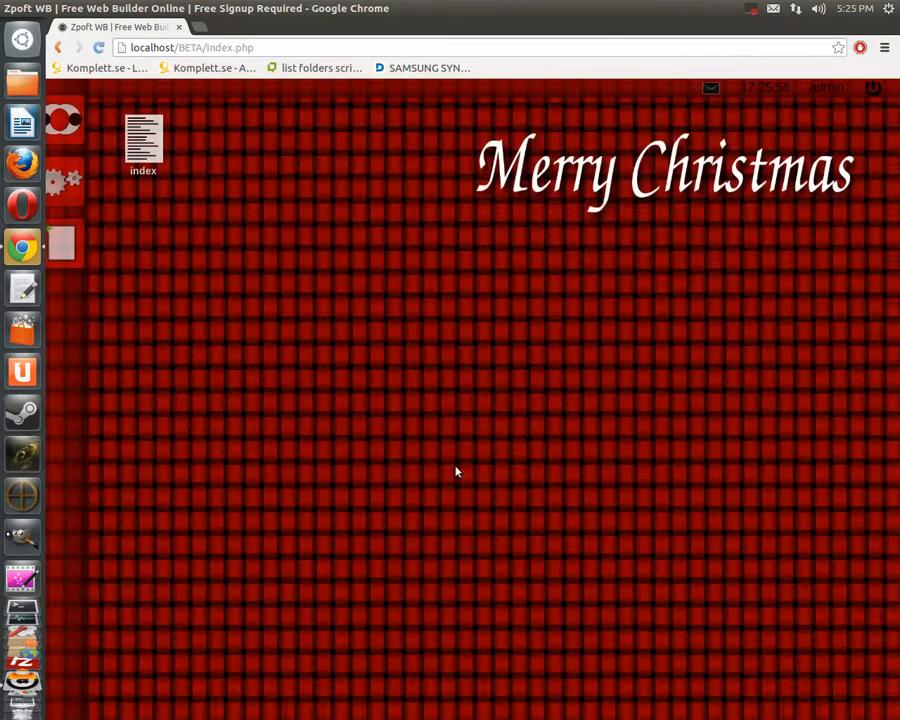
left_click(824, 92)
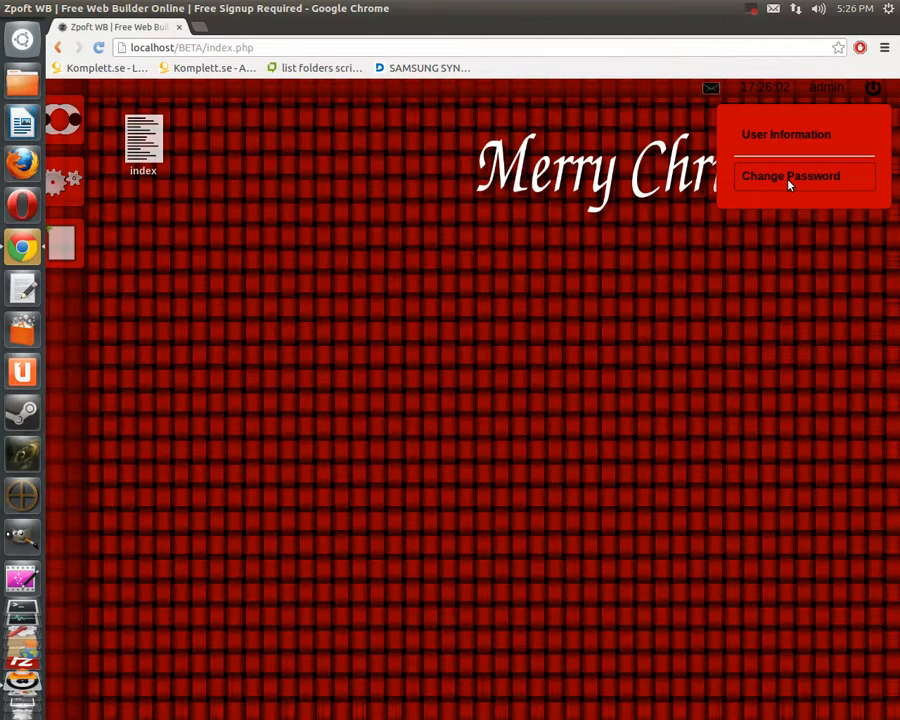
- Open the theme editor from the settings, view the menu's color, width and opacity options, and close it
left_click(873, 90)
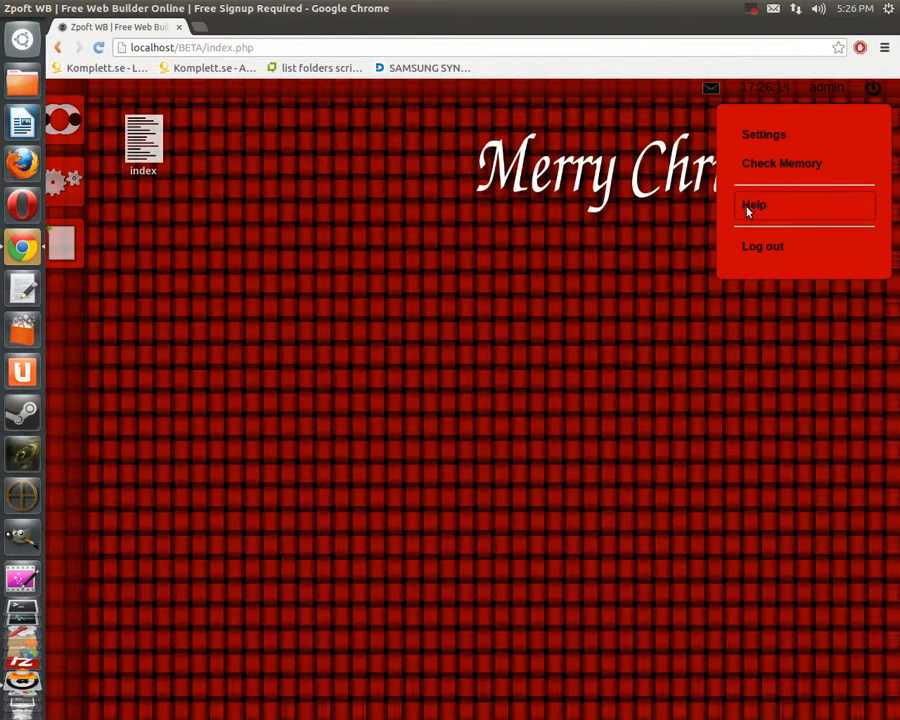
left_click(779, 136)
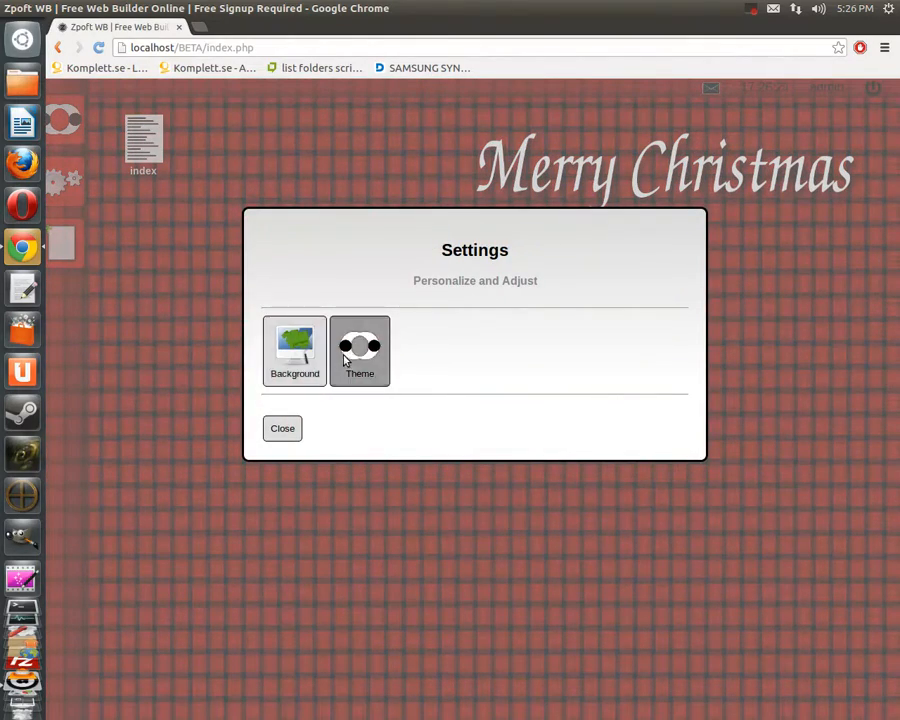
left_click(345, 355)
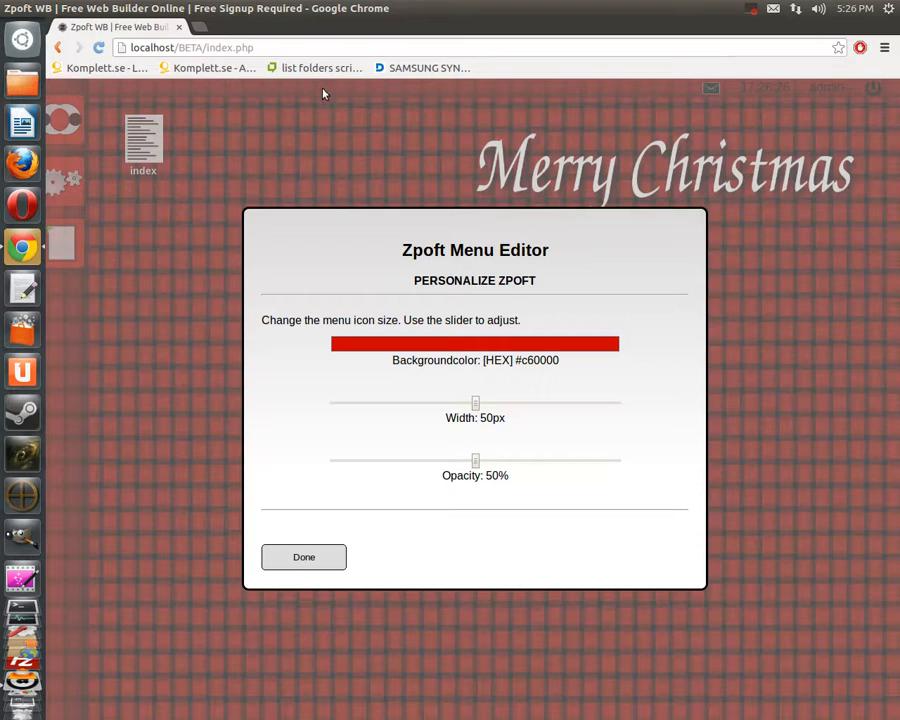
left_click(307, 558)
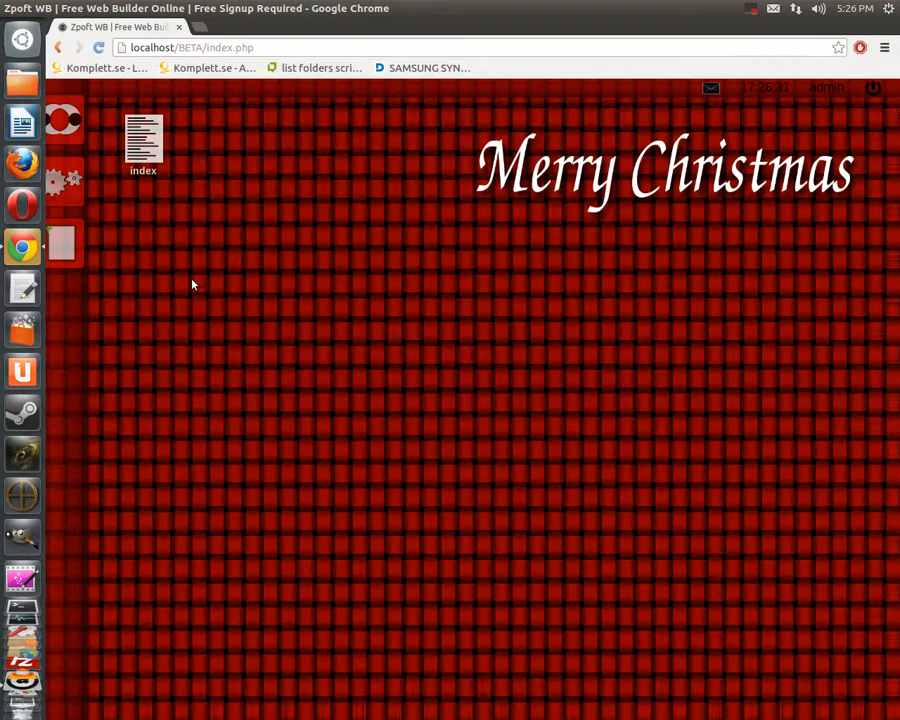
- Open the Text Editor application
left_click(63, 117)
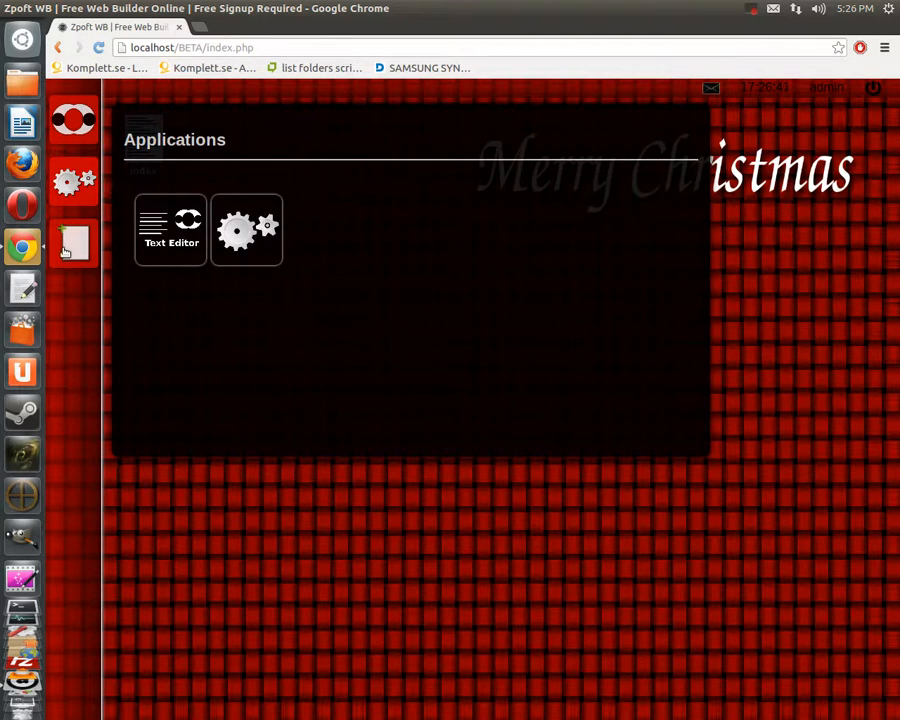
left_click(186, 242)
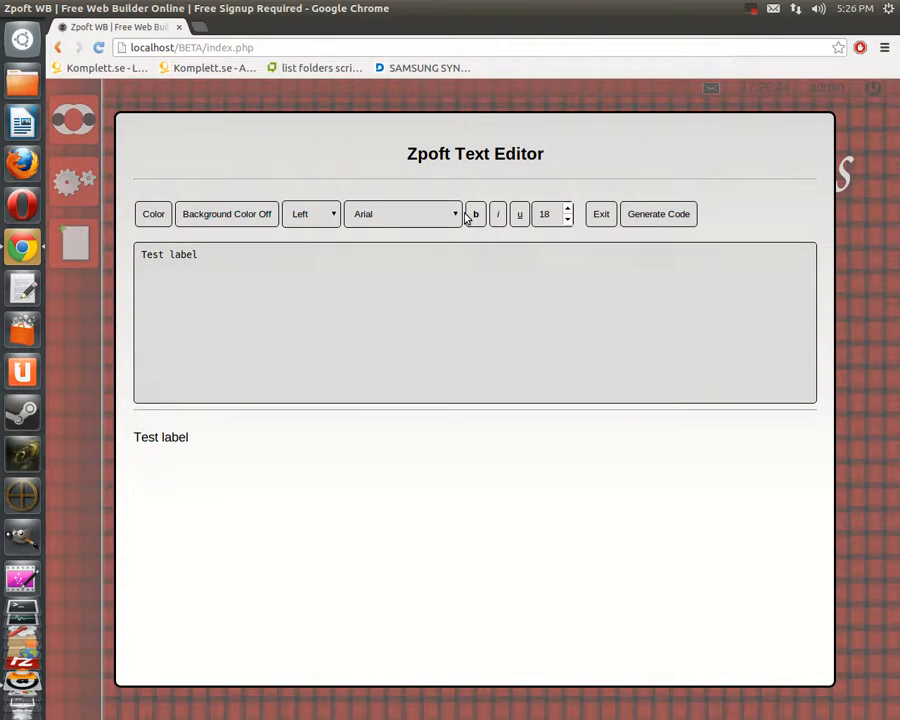
left_click(438, 251)
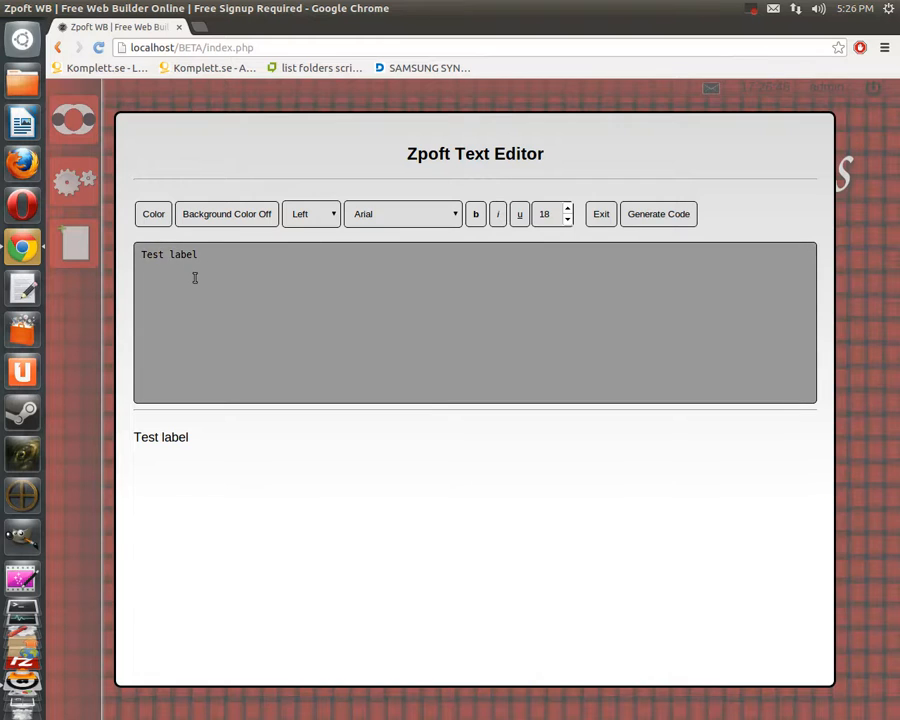
- Set the text color of the test label to teal green
left_click(155, 214)
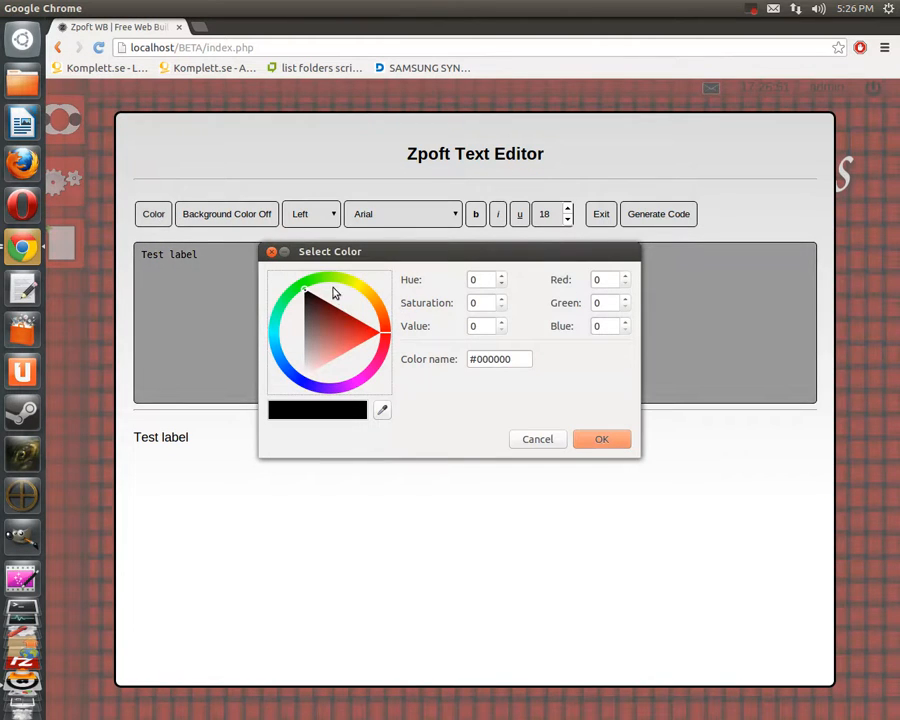
mouse_move(335, 292)
left_mouse_down()
mouse_move(372, 301)
mouse_move(263, 293)
mouse_move(281, 275)
mouse_move(268, 305)
left_mouse_up()
left_click(601, 439)
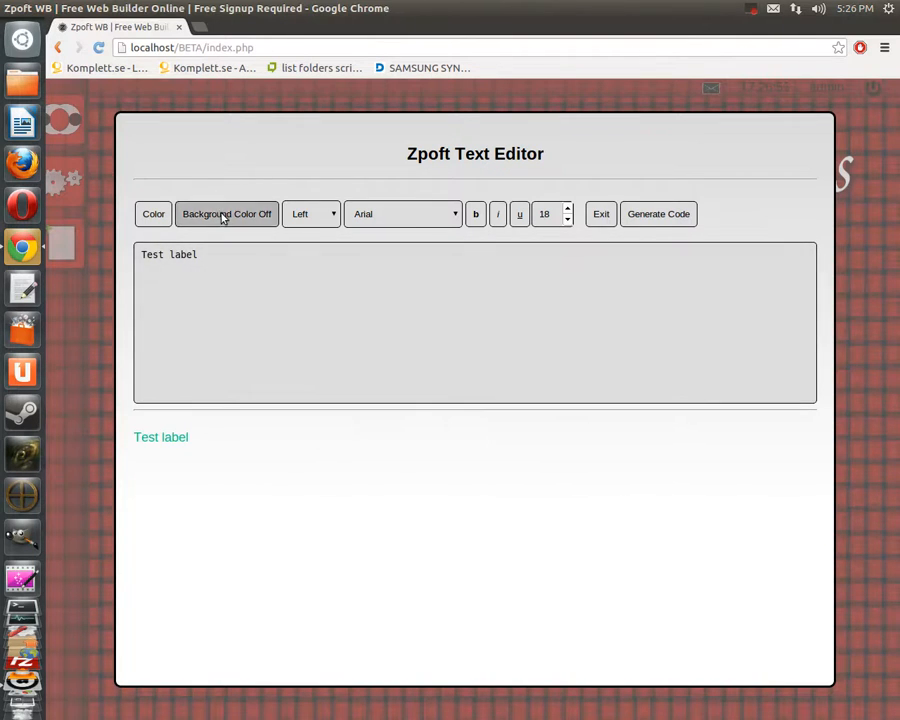
- Try a background color on the test label and switch it off again
left_click(224, 219)
mouse_move(312, 314)
left_mouse_down()
mouse_move(379, 266)
mouse_move(406, 288)
left_mouse_up()
left_click(598, 440)
left_click(224, 214)
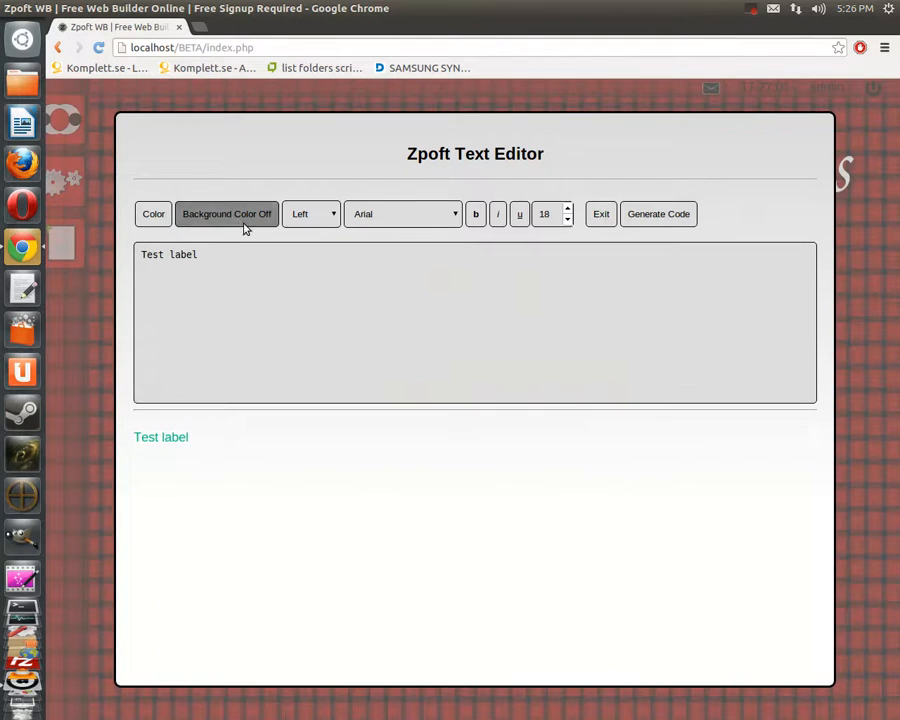
- Format the test label as centered, bold Georgia text
left_click(318, 214)
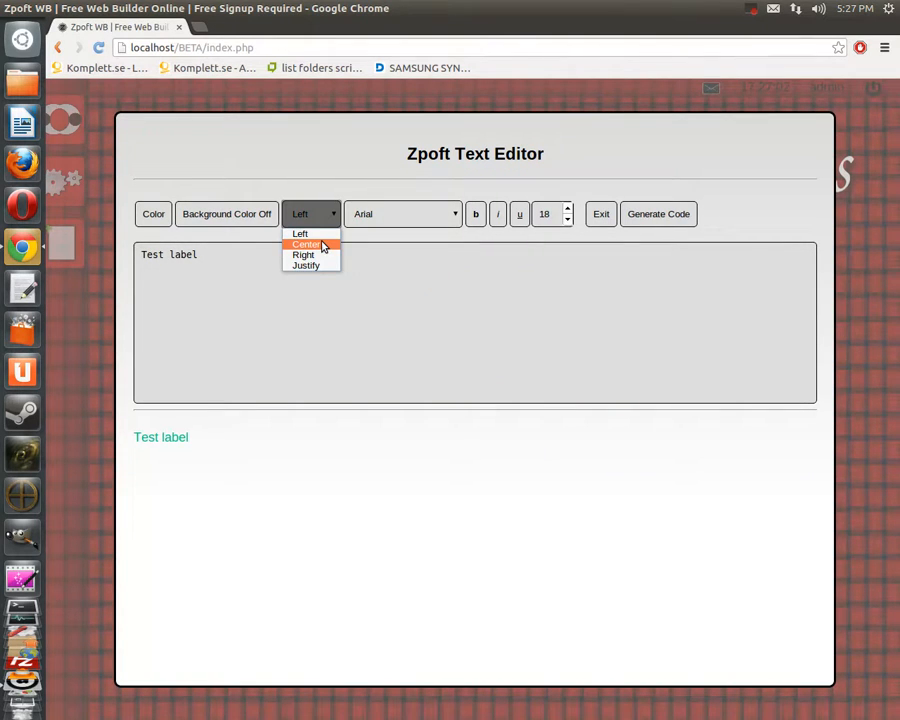
left_click(316, 245)
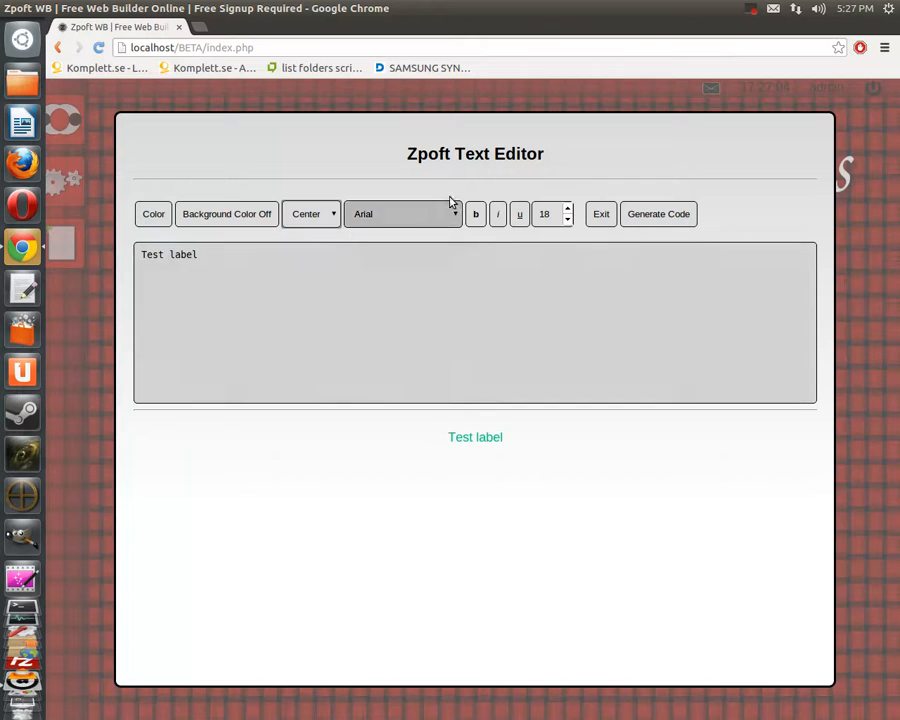
left_click(435, 213)
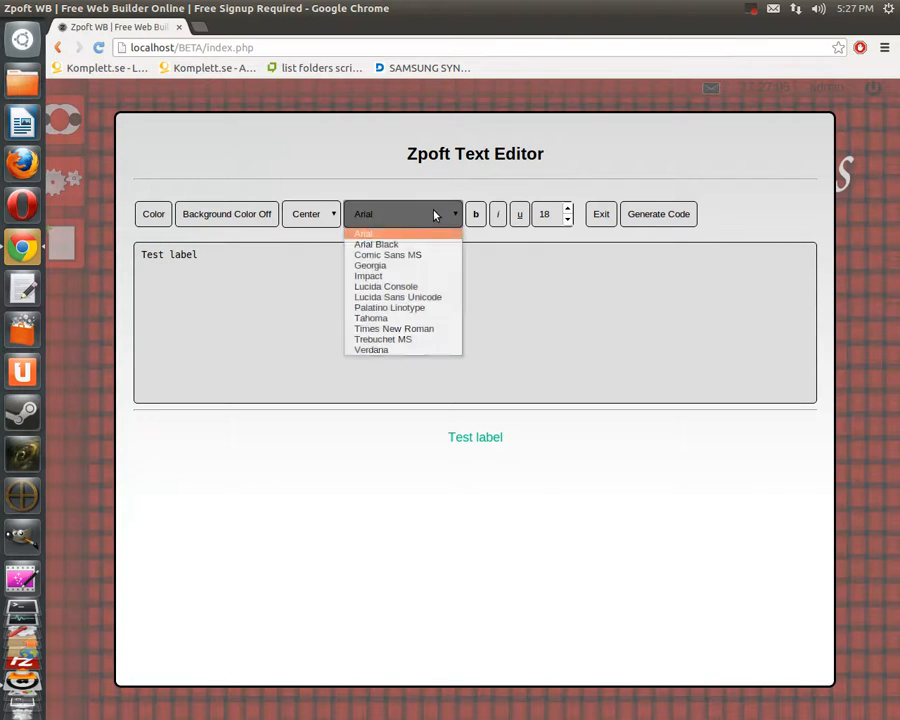
left_click(404, 267)
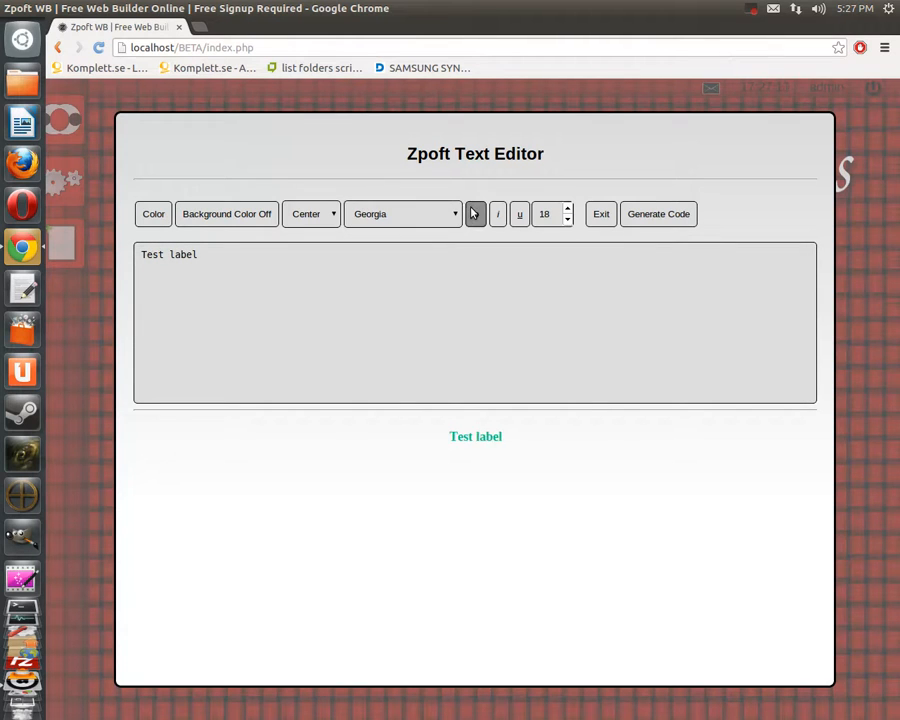
- Try italic and underline styling on the test label and remove both
left_click(498, 217)
left_click(518, 219)
left_click(518, 221)
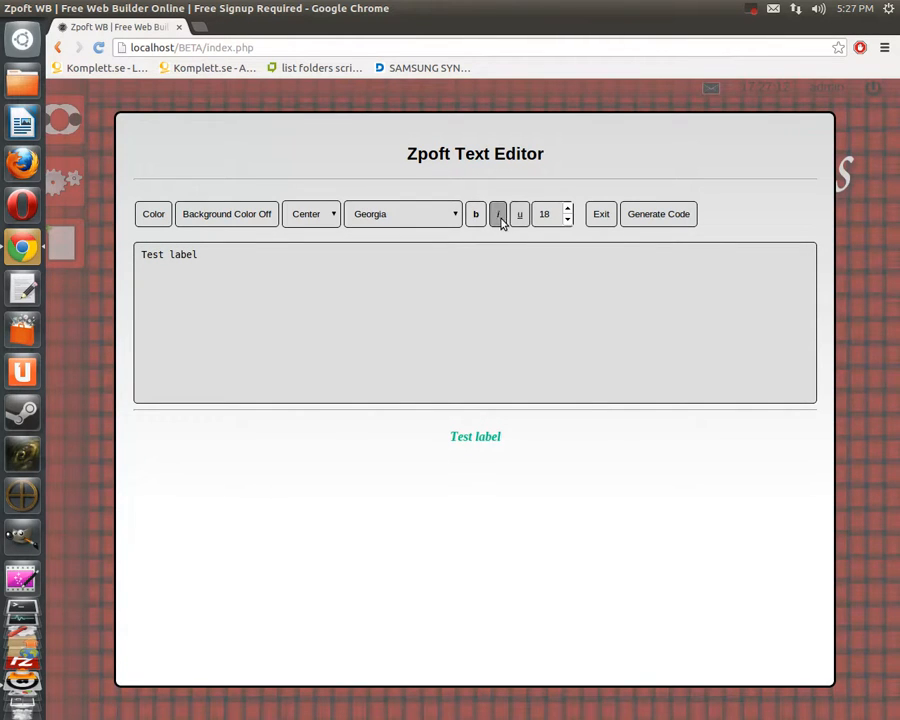
left_click(500, 219)
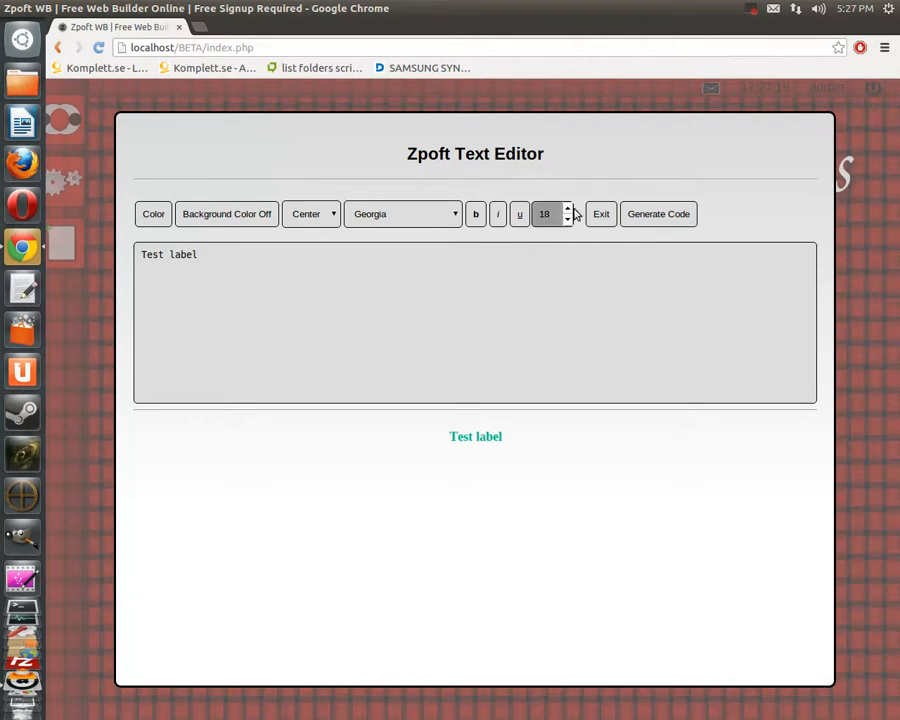
- Set the test label's font size to 150 and replace its text with "Zpoft WB"
left_click_drag(568, 209, 568, 209)
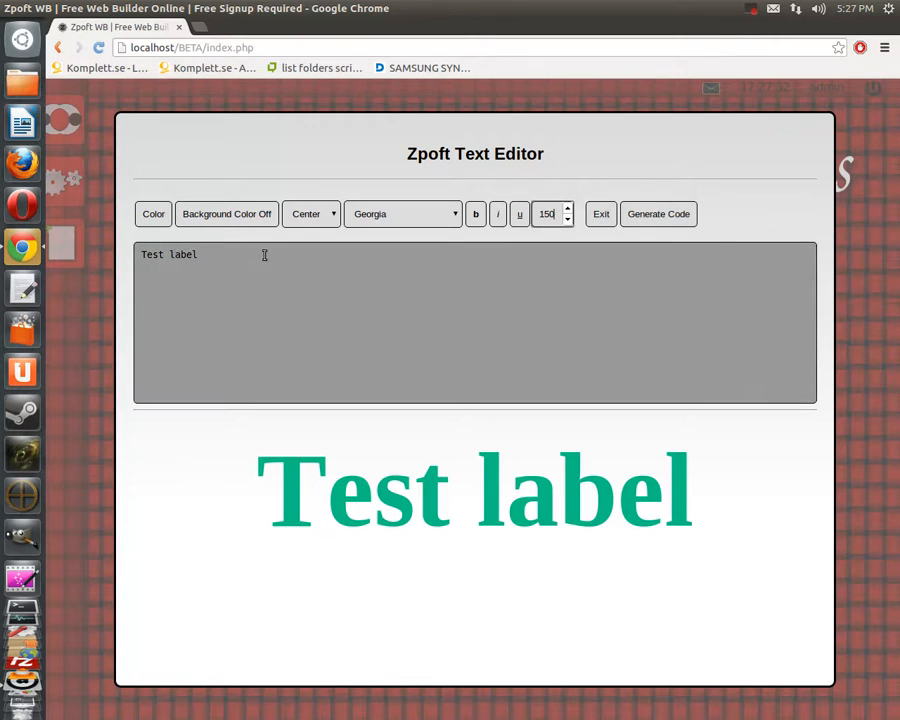
left_click_drag(265, 255, 110, 263)
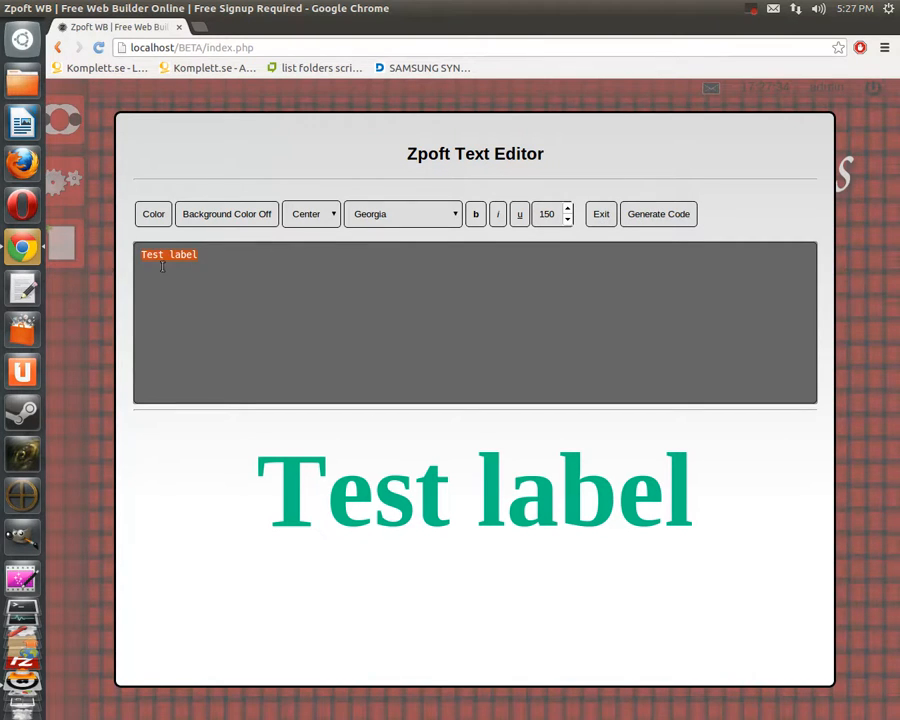
type("Z")
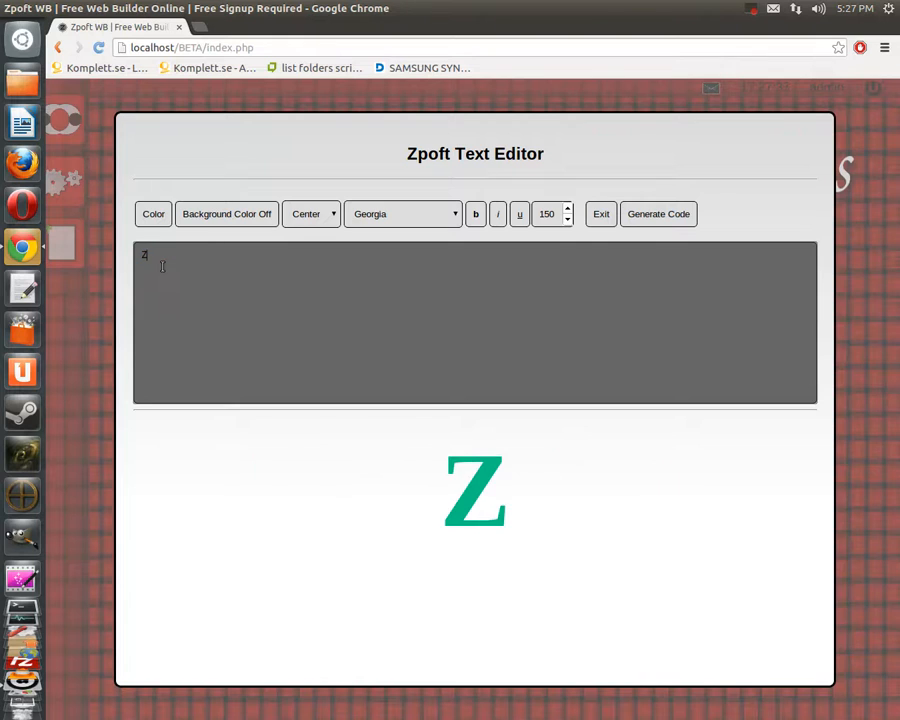
type("poft WB")
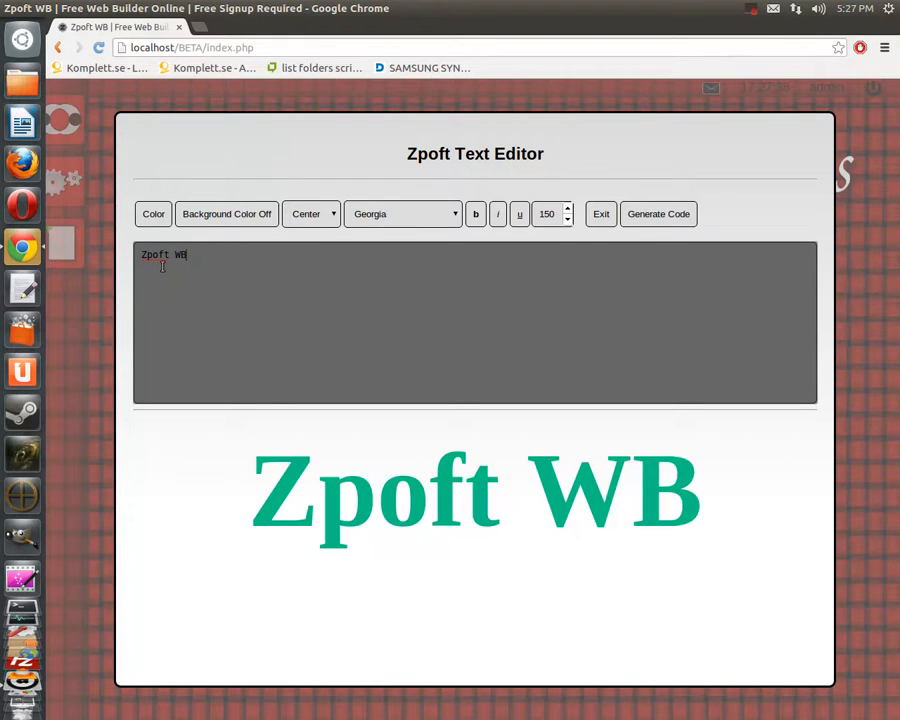
- Generate the code for the formatted text, copy all of it and exit the Text Editor
left_click(653, 224)
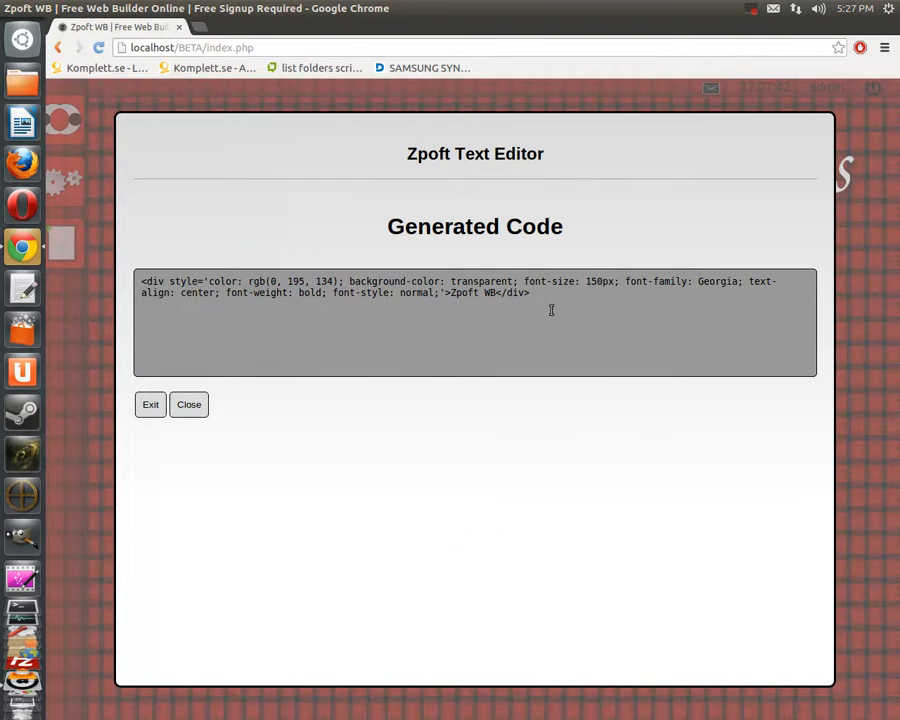
left_click(550, 309)
key("ctrl+c")
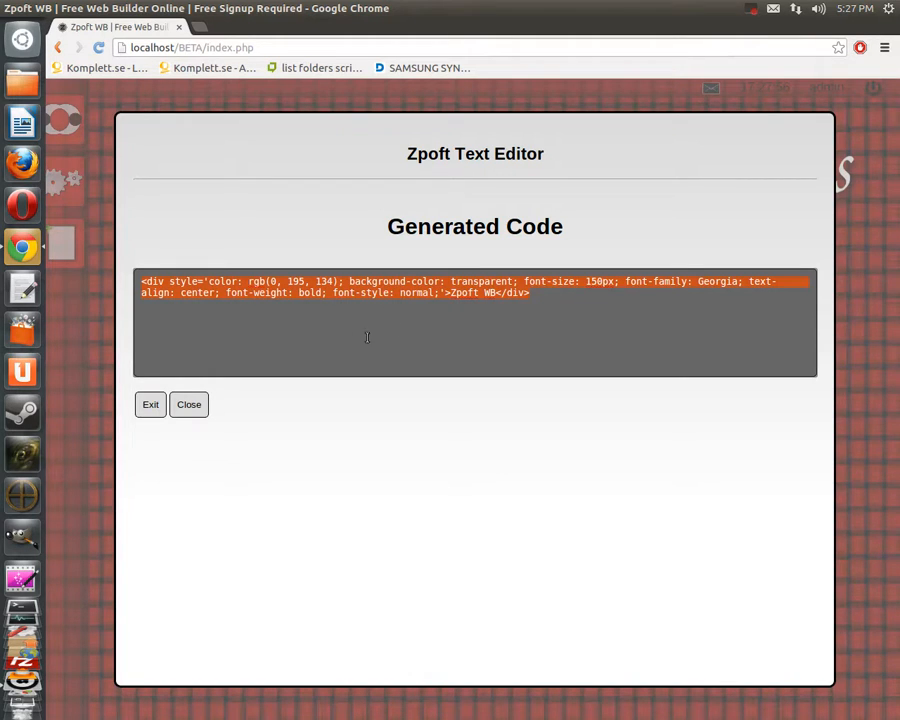
left_click(146, 403)
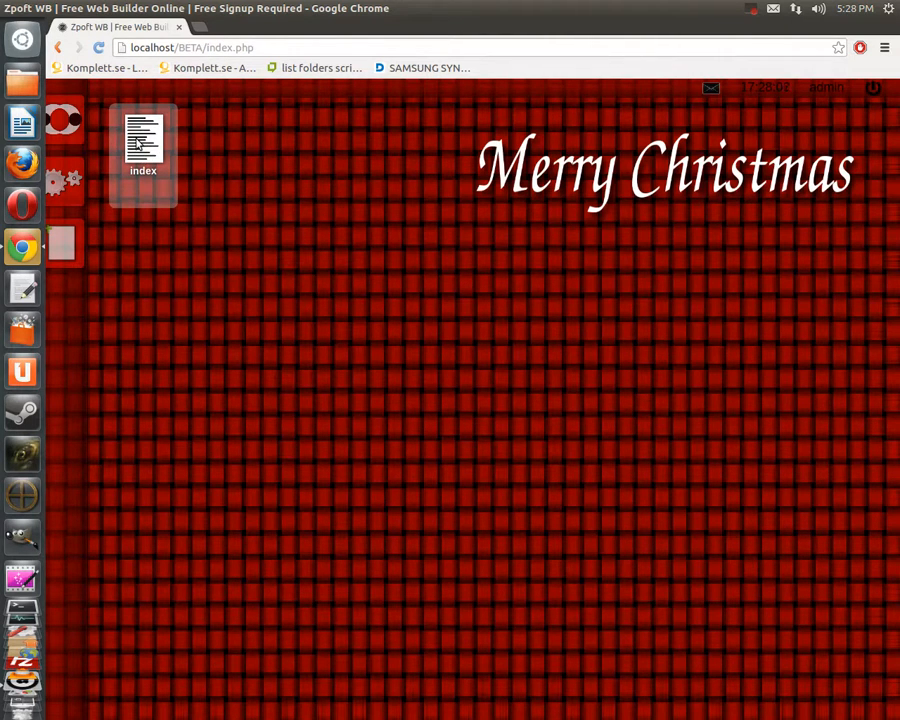
- Create a new document named "new" on the desktop
right_click(214, 144)
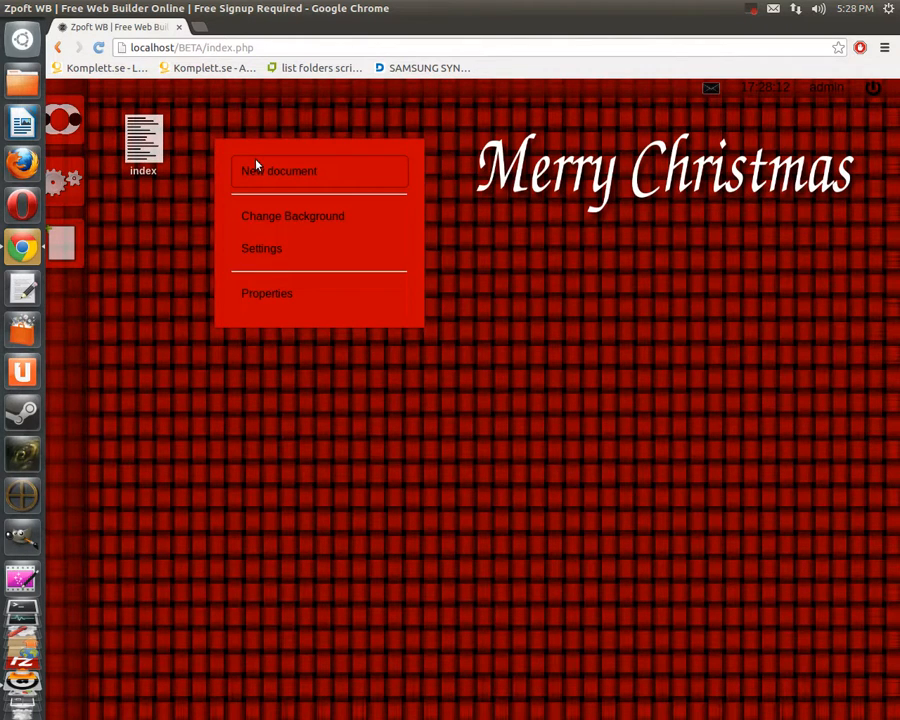
left_click(256, 166)
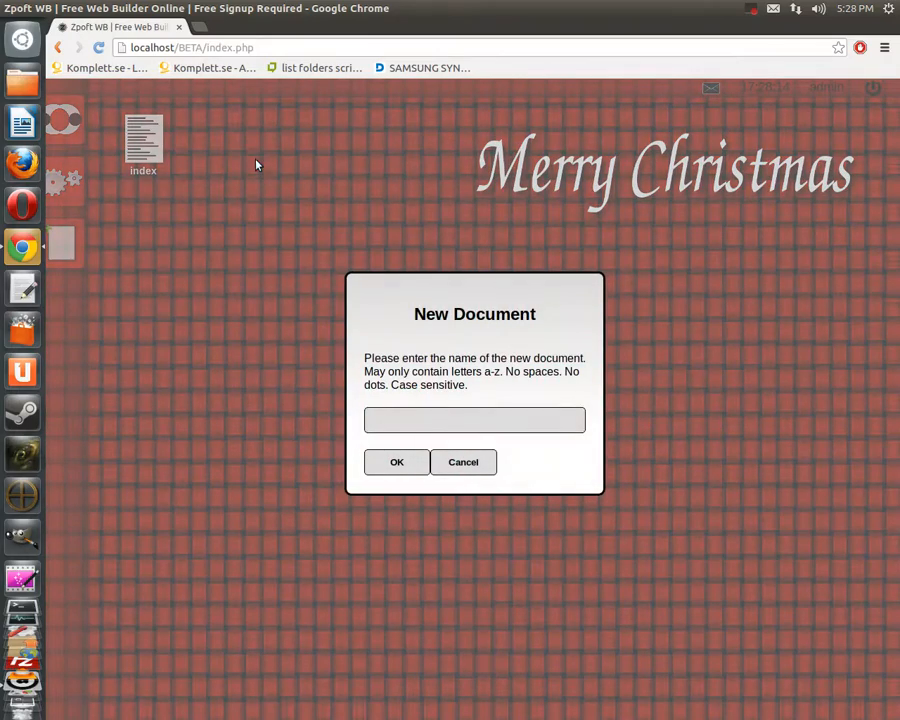
left_click(374, 420)
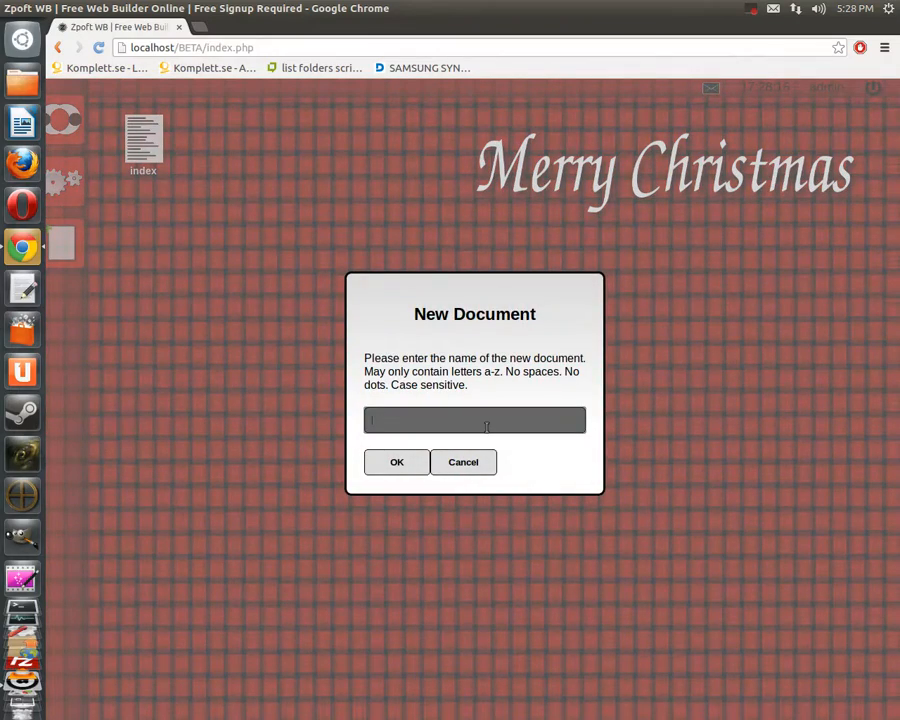
type("new")
left_click(407, 466)
- Open the "new" document for editing and look over its prefilled HTML code
double_click(227, 180)
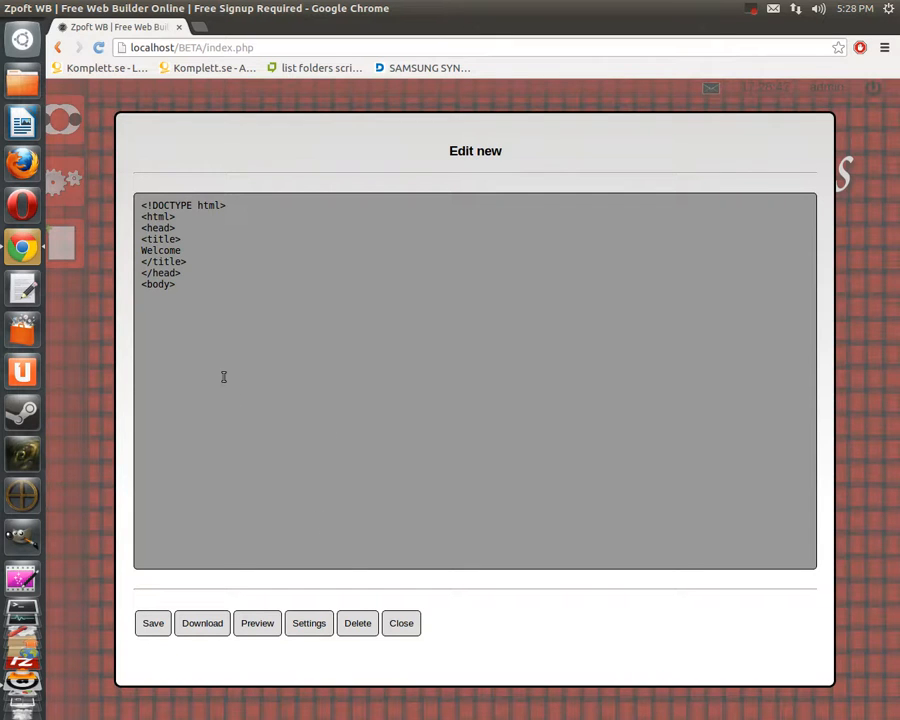
left_click(341, 414)
key("ctrl+a")
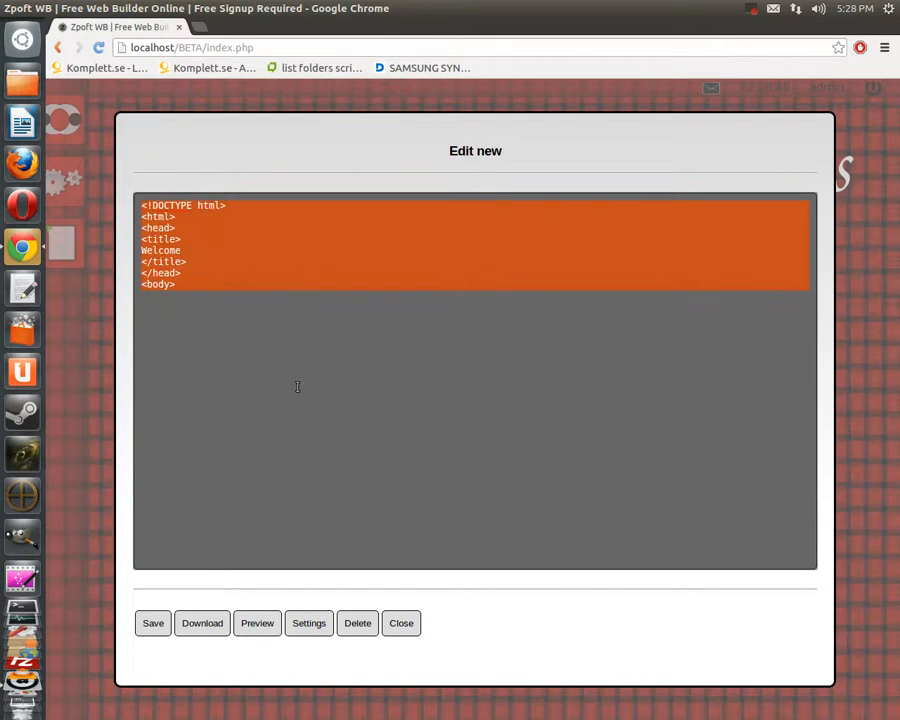
left_click(258, 359)
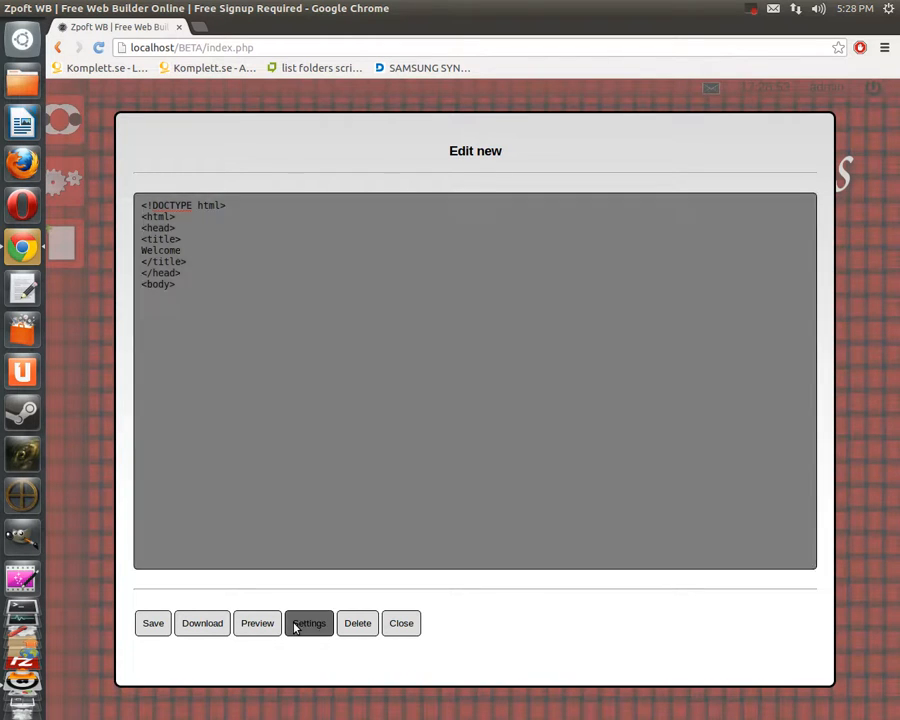
- Review the default text for empty and new documents in the document settings and return to the editor
left_click(296, 624)
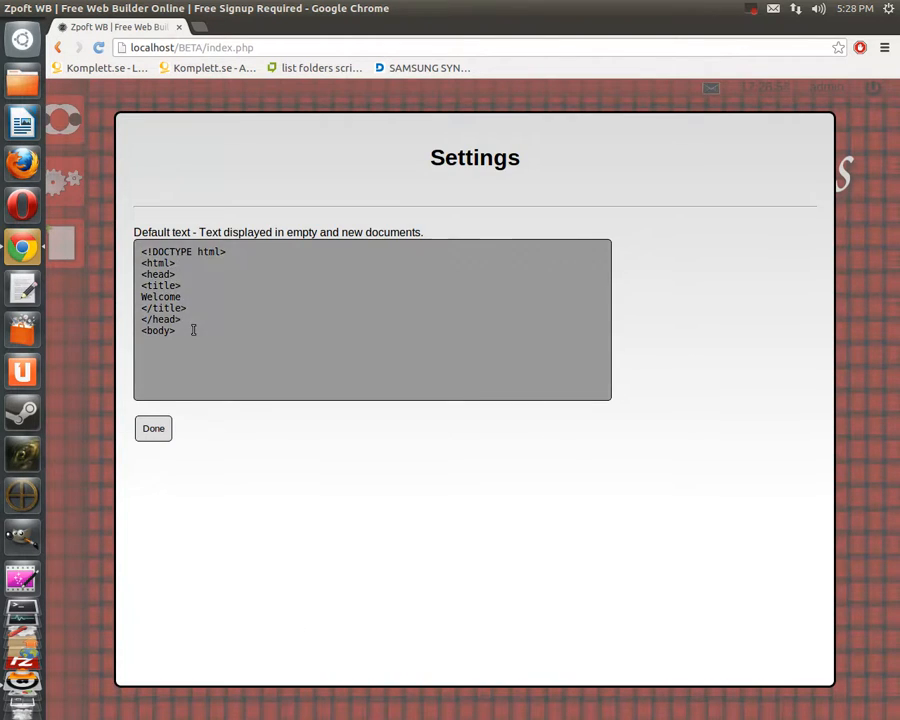
left_click(216, 386)
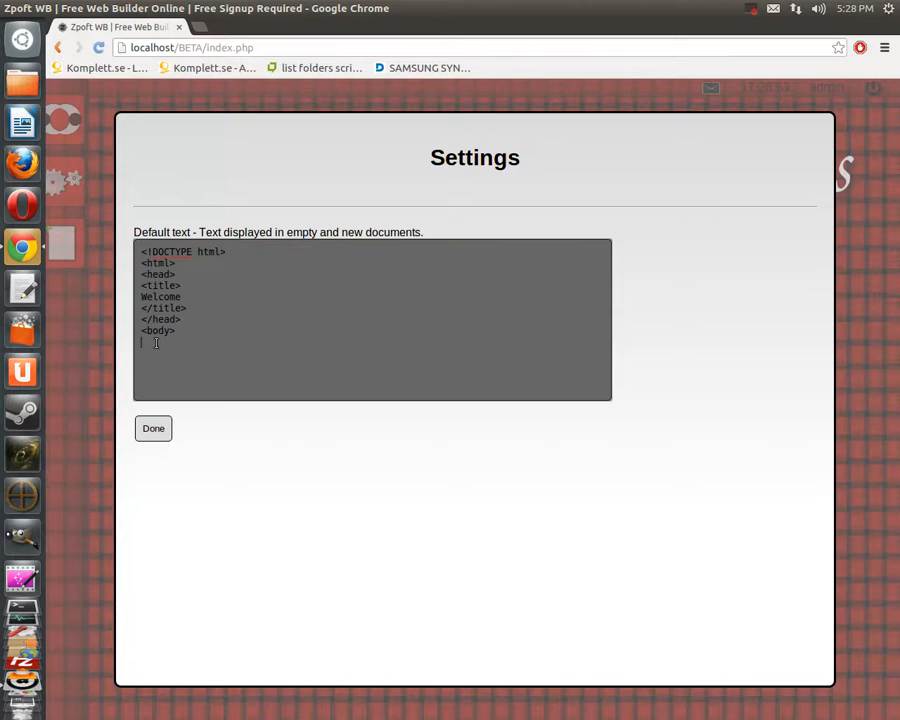
left_click_drag(156, 343, 121, 233)
left_click(170, 391)
left_click(144, 432)
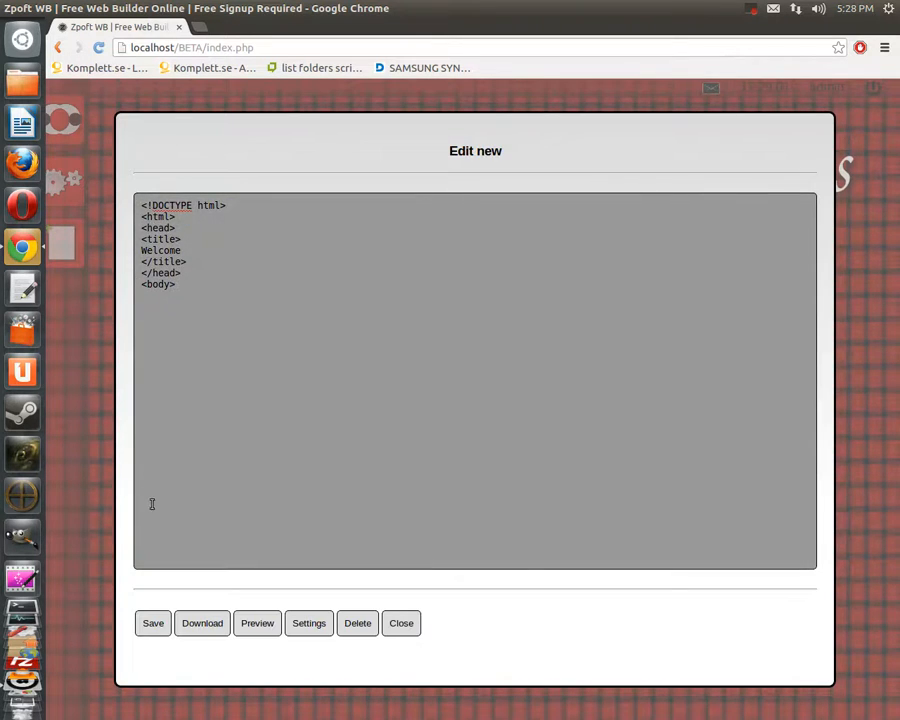
- Paste the copied div code below the body tag of the "new" document and save it
left_click(303, 373)
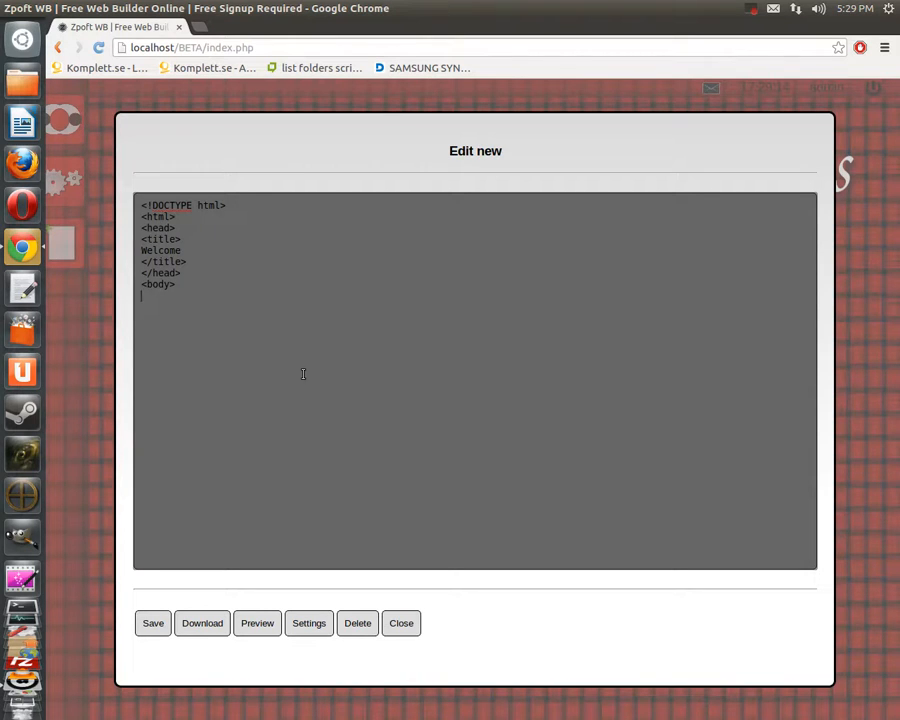
key("ctrl+v")
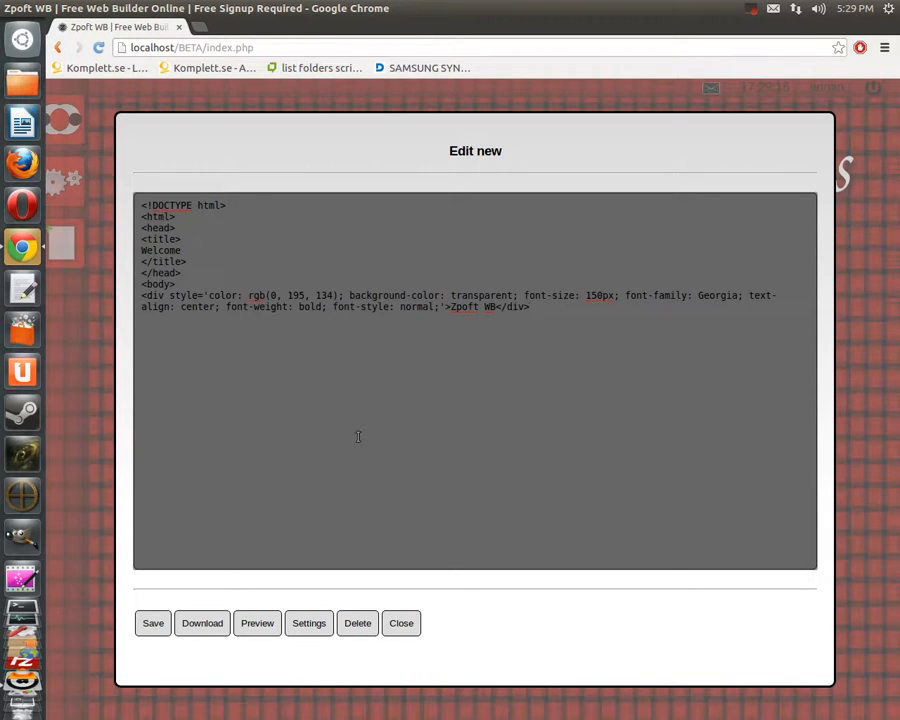
left_click(152, 622)
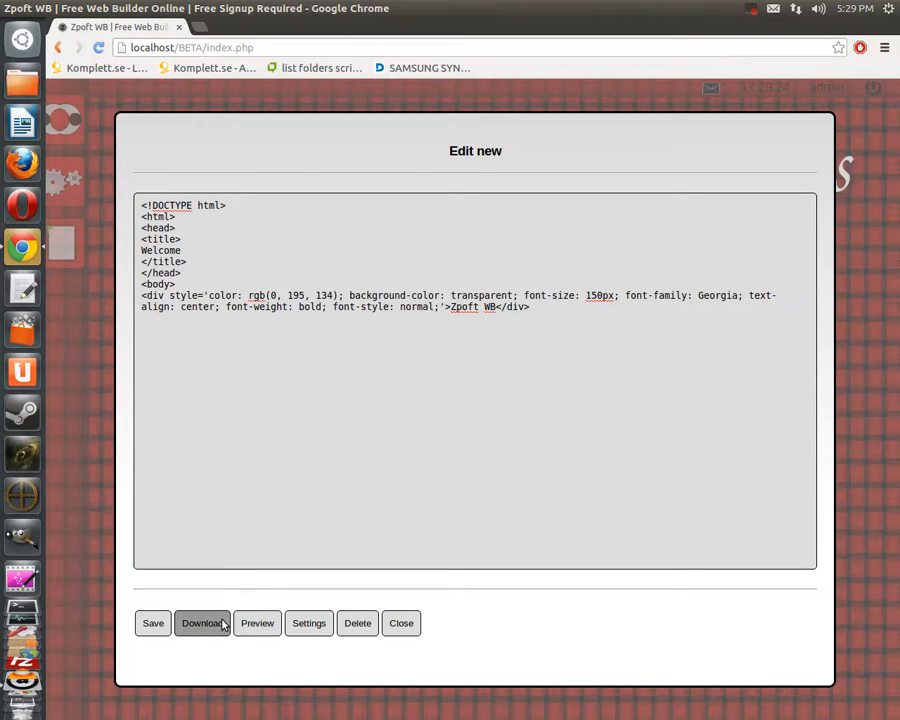
- Download the document as an HTML file named new.html and save it in the Desktop folder
left_click(224, 624)
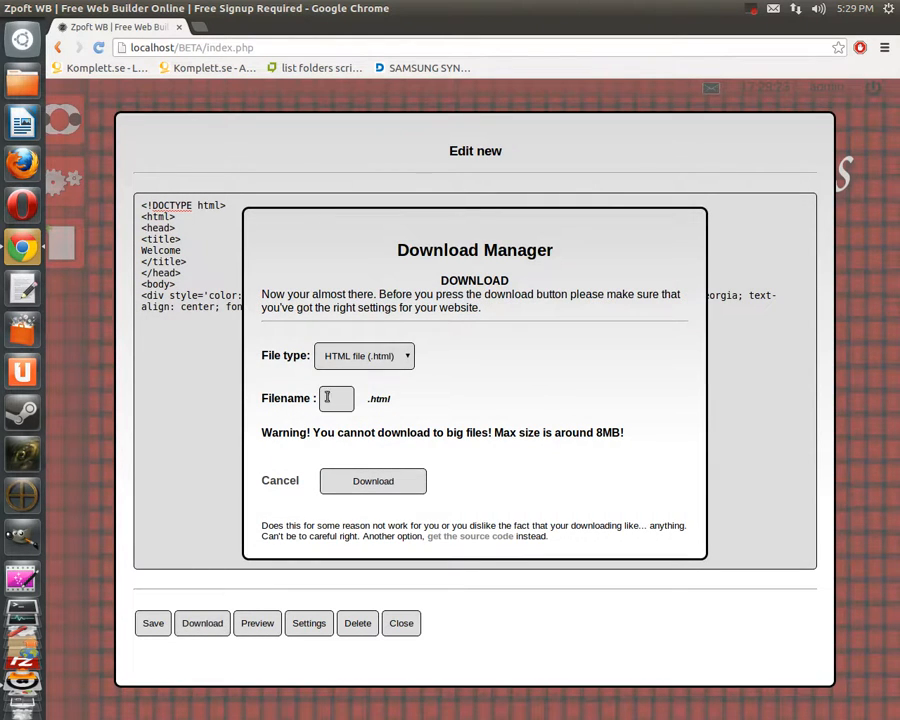
left_click(335, 397)
type("new")
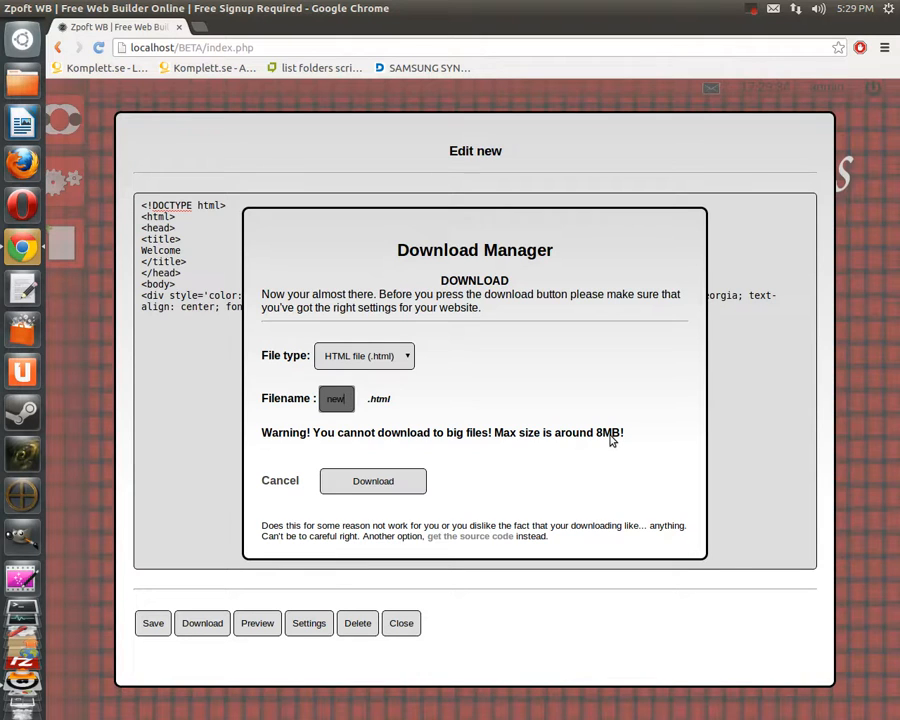
left_click(390, 484)
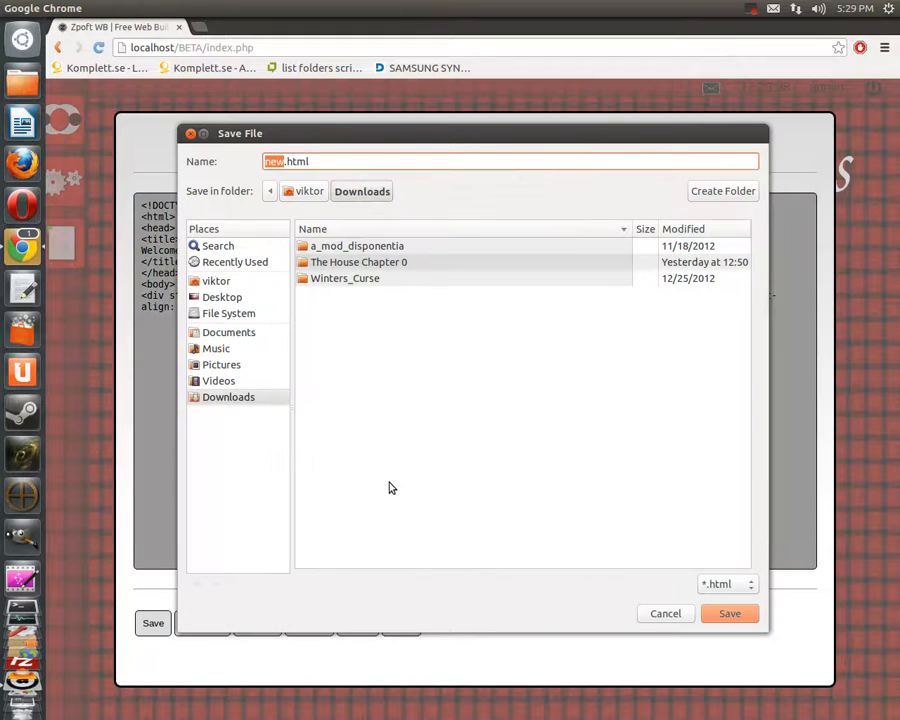
left_click(224, 298)
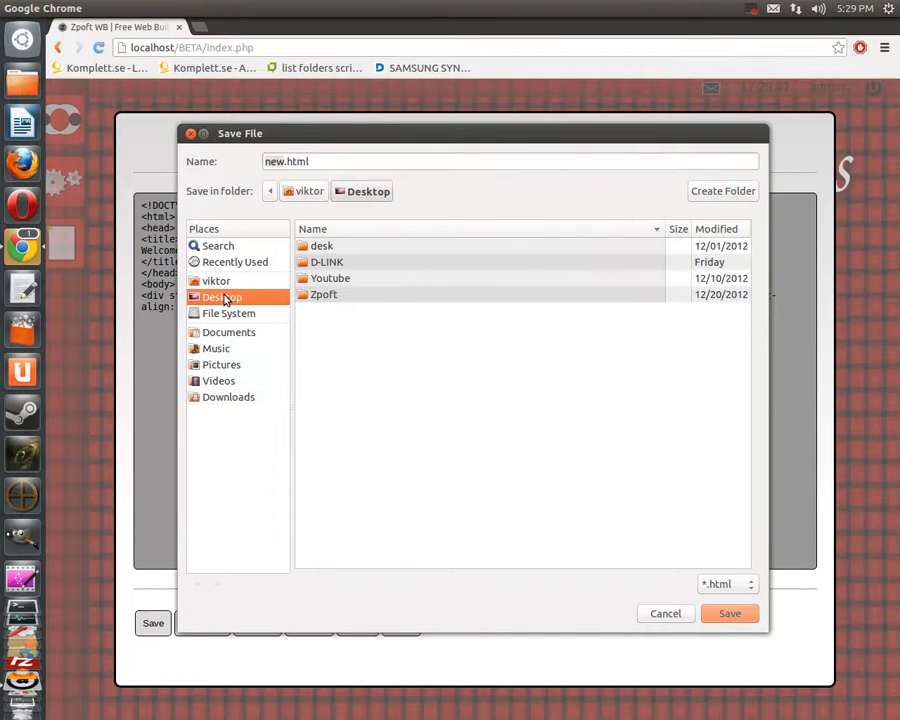
left_click(717, 620)
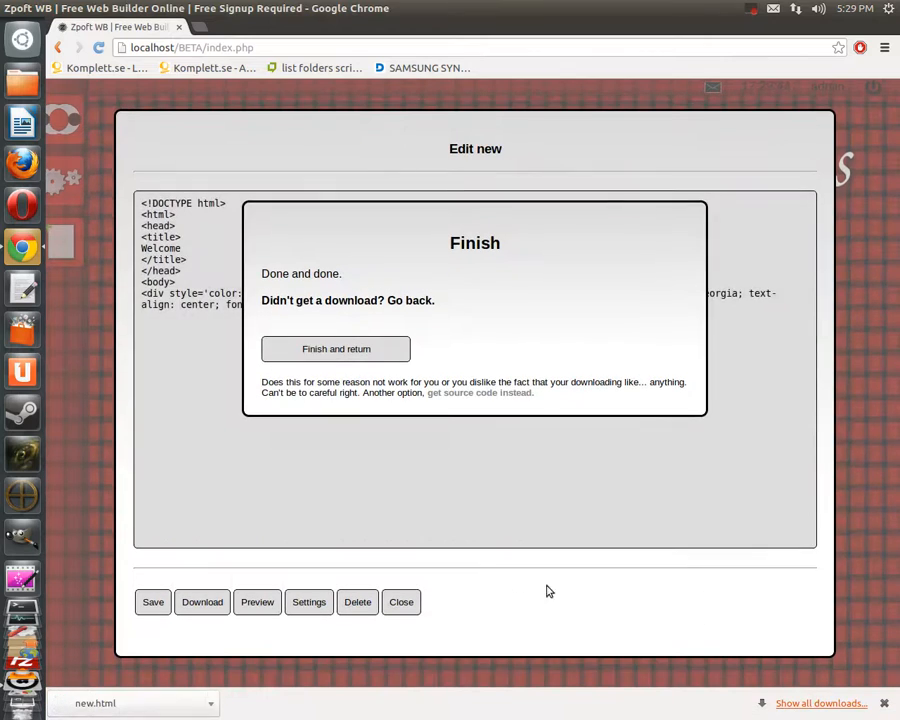
- Minimize the open windows and open new.html from the Ubuntu desktop
left_click(22, 8)
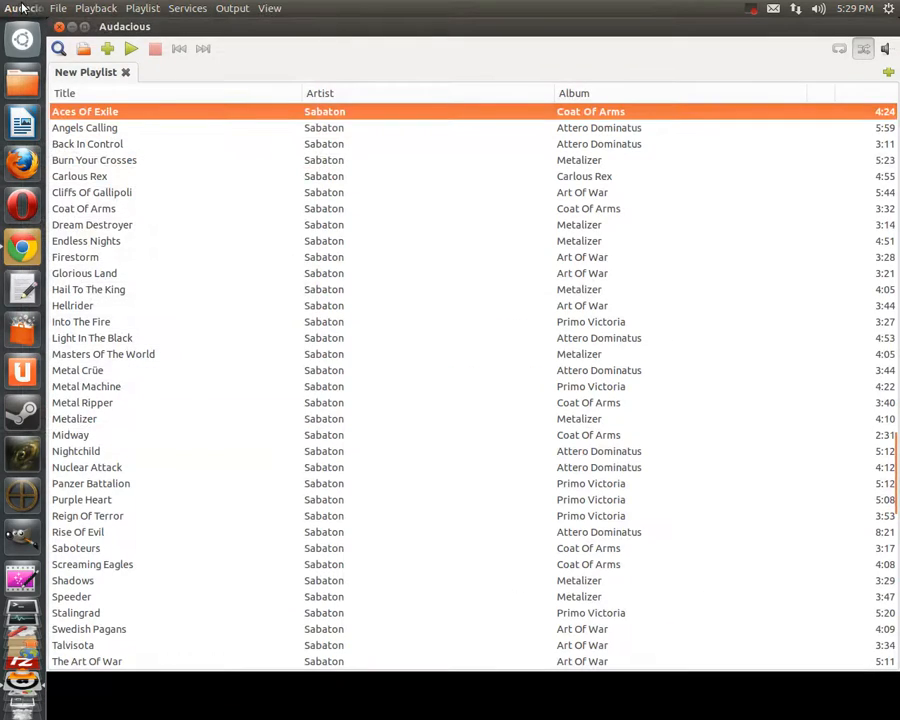
left_click(71, 27)
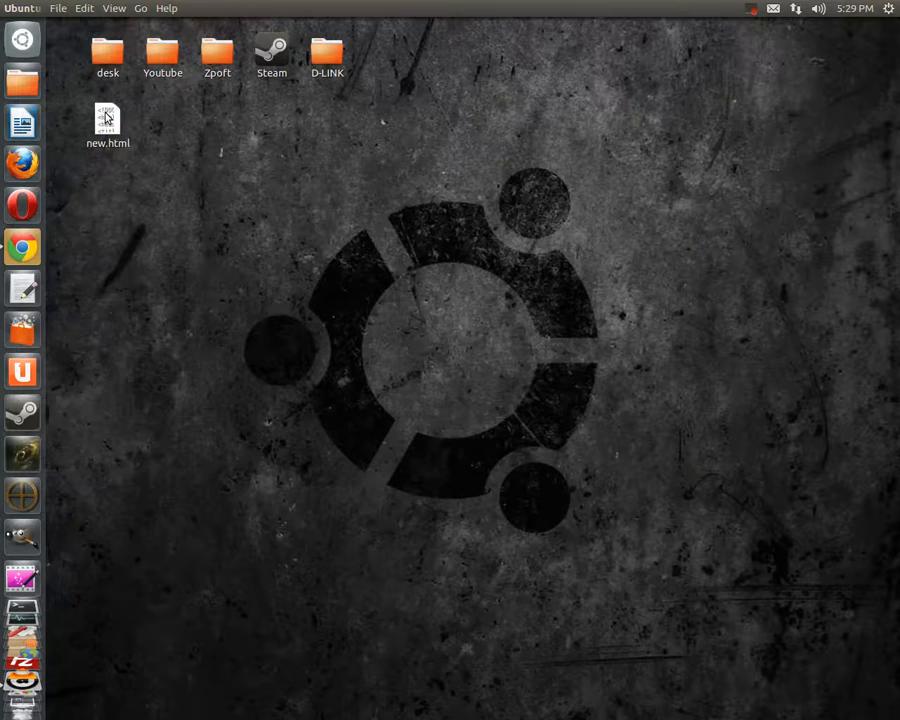
left_click(106, 118)
double_click(106, 118)
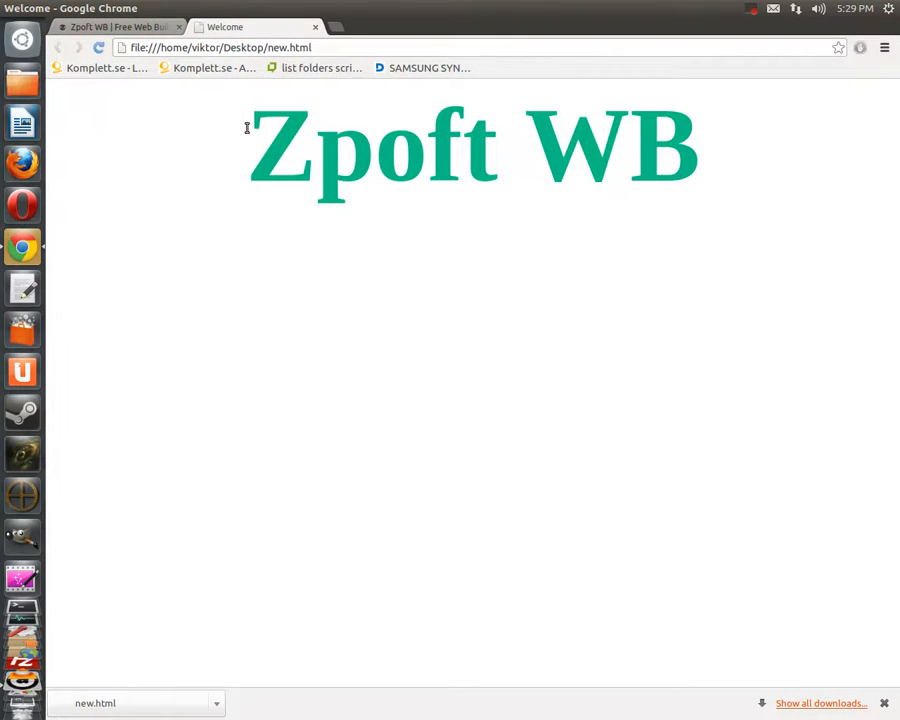
- Inspect the "Zpoft WB" heading on the downloaded page by highlighting it, and close the page
left_click_drag(247, 127, 729, 144)
left_click(705, 152)
left_click_drag(297, 134, 701, 161)
left_click(690, 163)
left_click(315, 27)
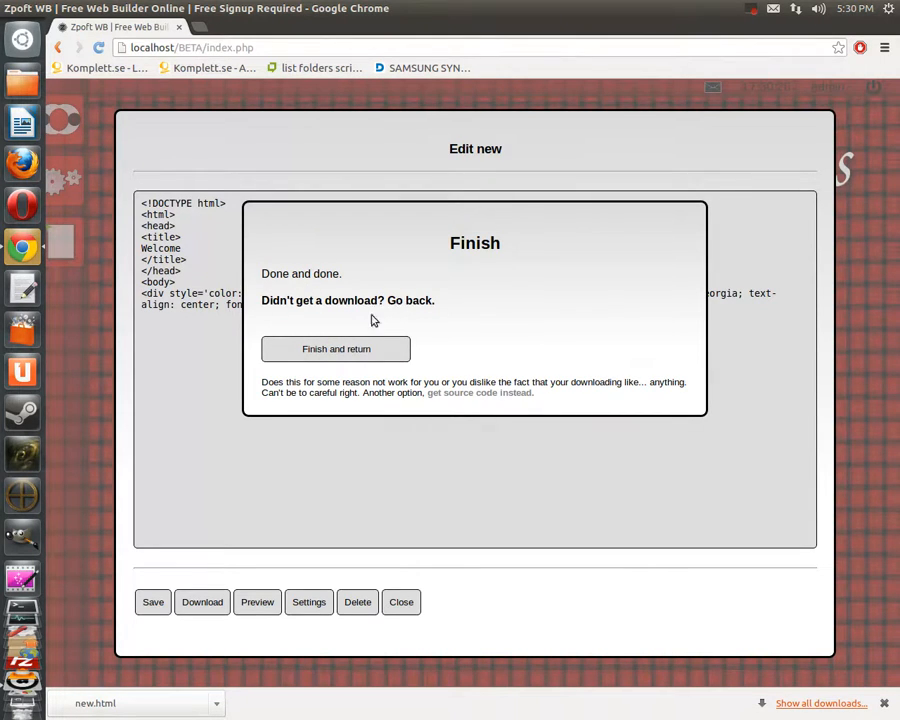
- Finish the download dialog and permanently delete the "new" document
left_click(316, 350)
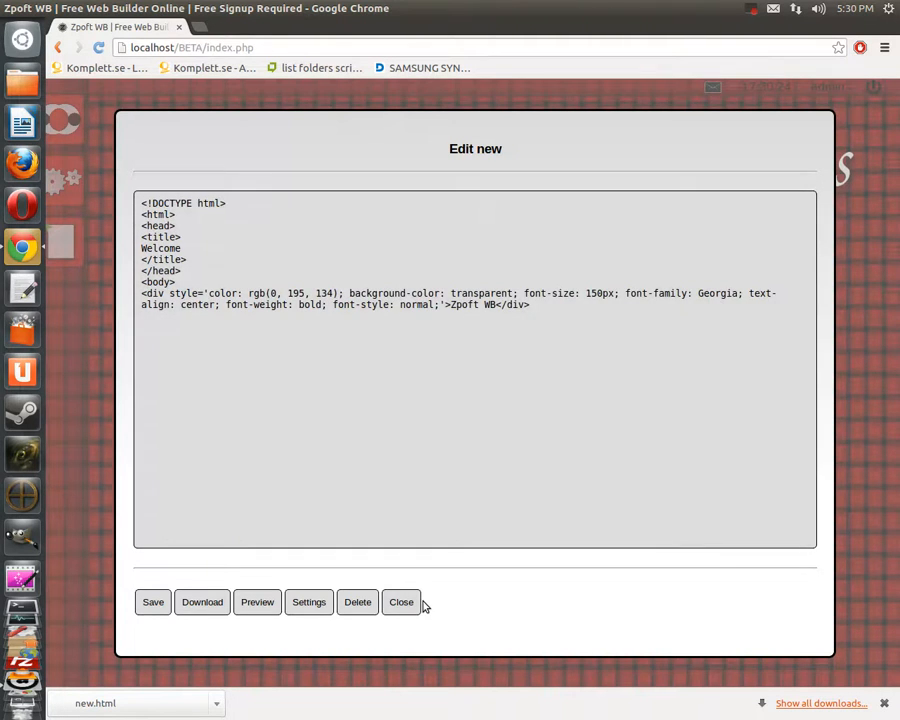
left_click(351, 607)
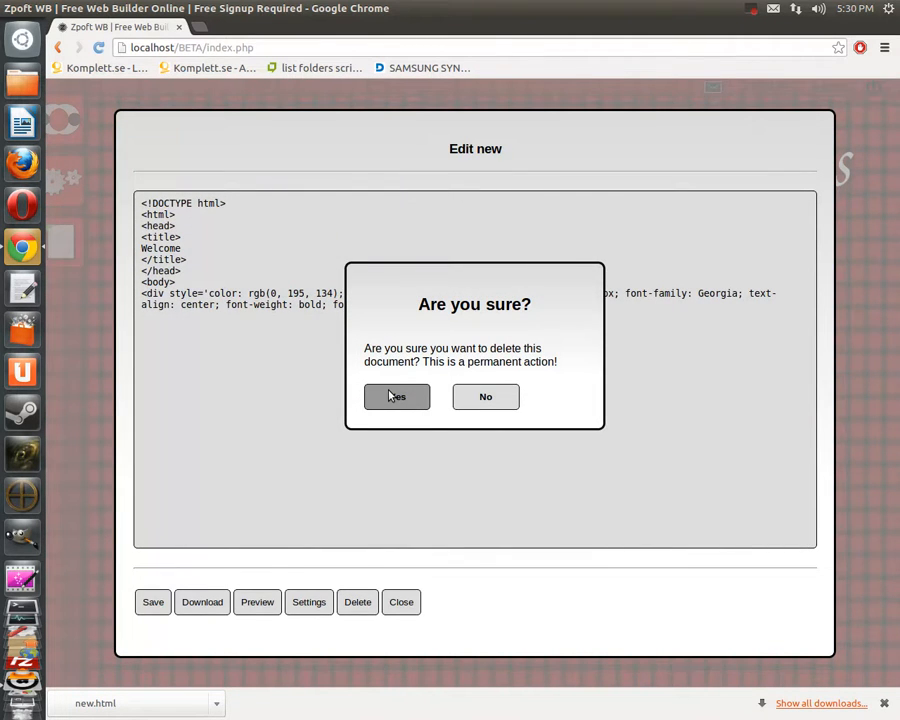
left_click(391, 396)
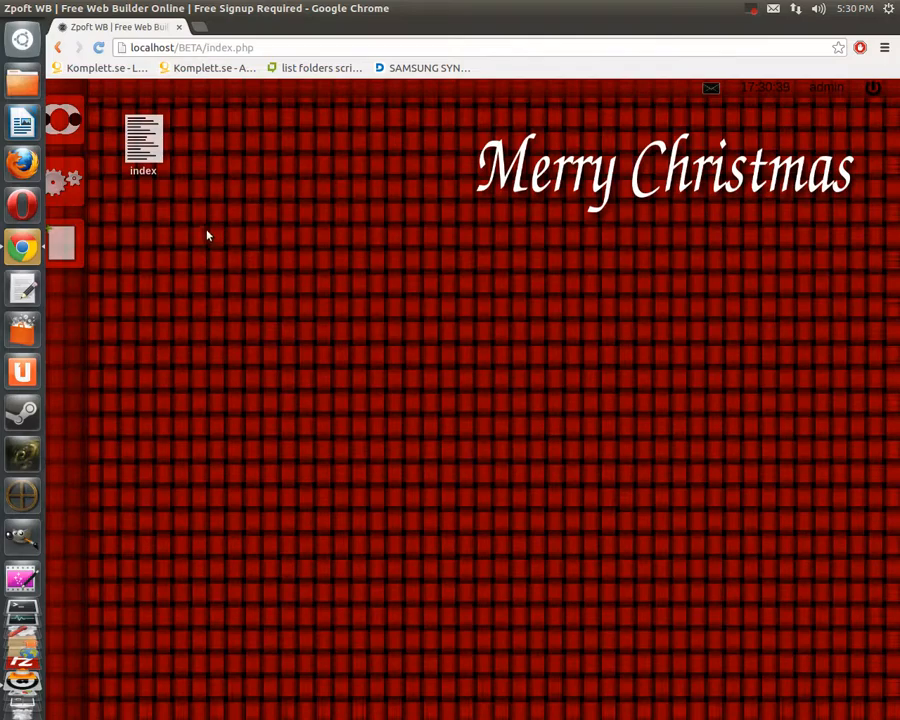
- View the code of the index document and close it without editing
double_click(165, 175)
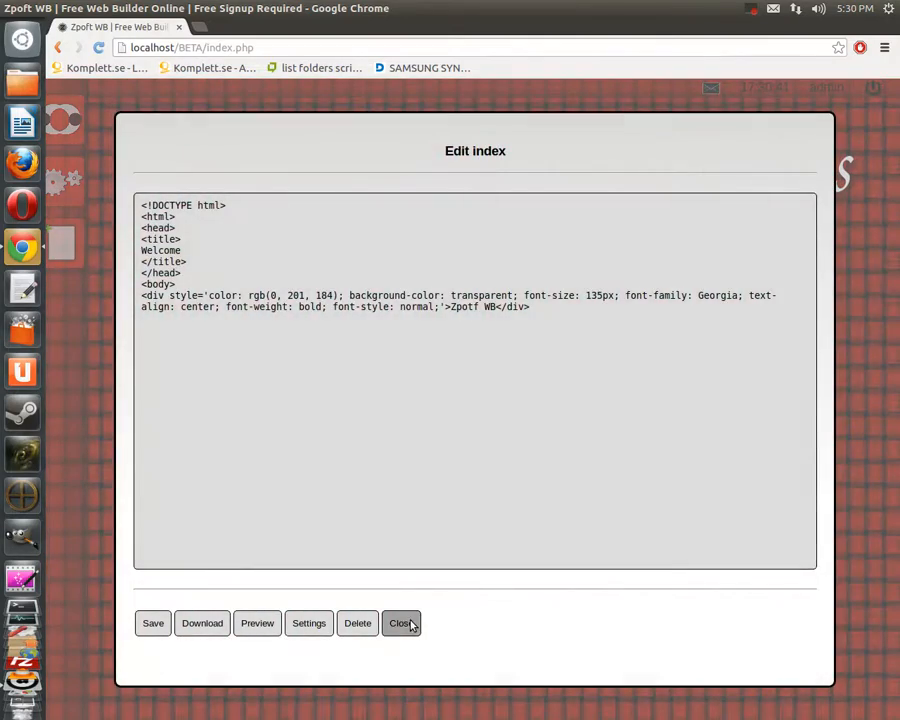
left_click(410, 623)
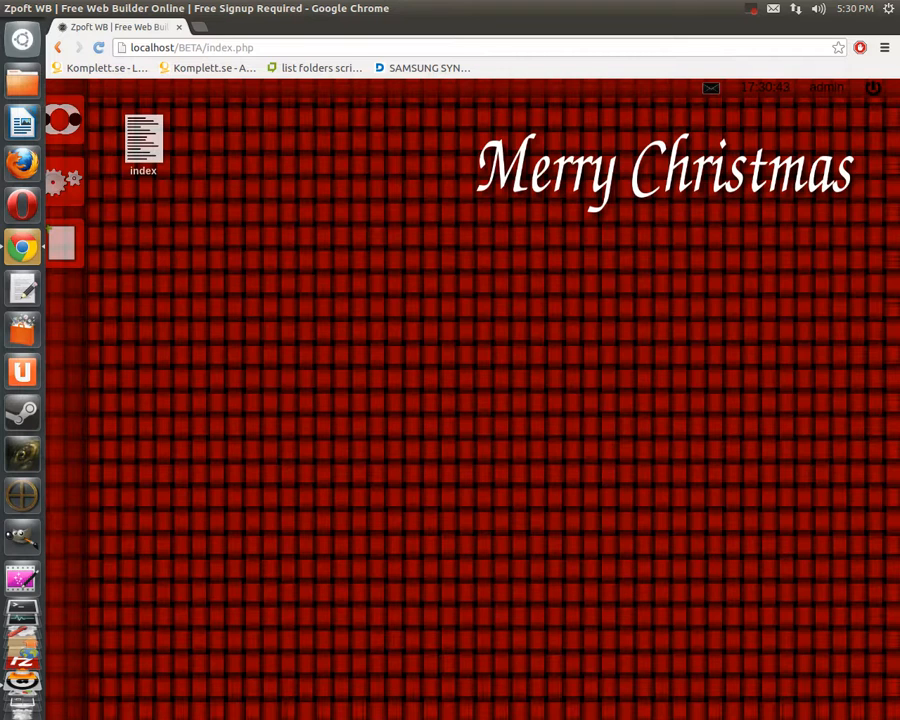
- Log out of the Zpoft web builder account
left_click(872, 89)
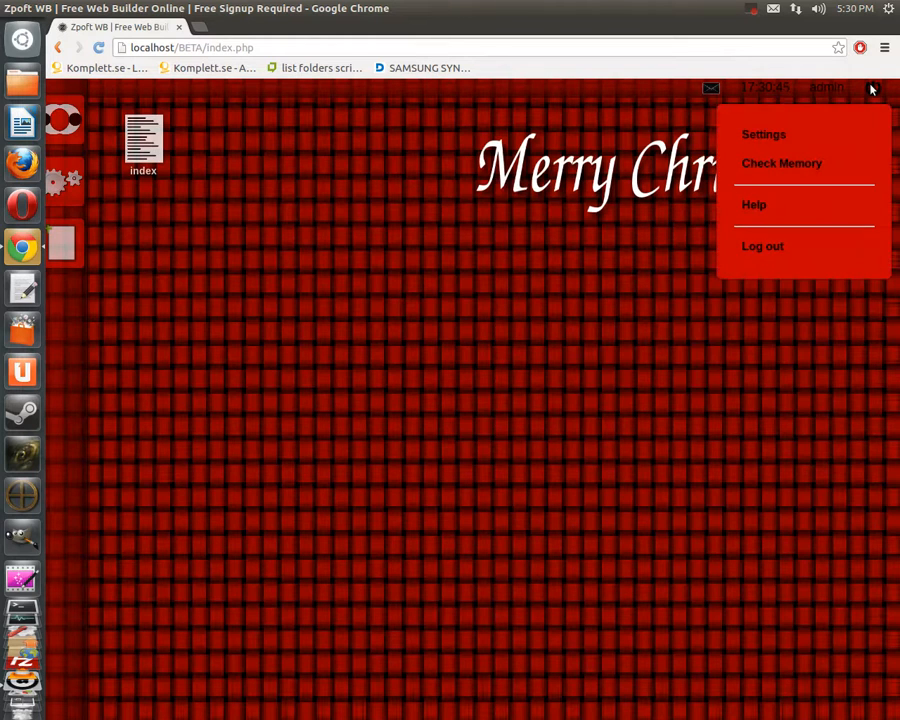
left_click(788, 257)
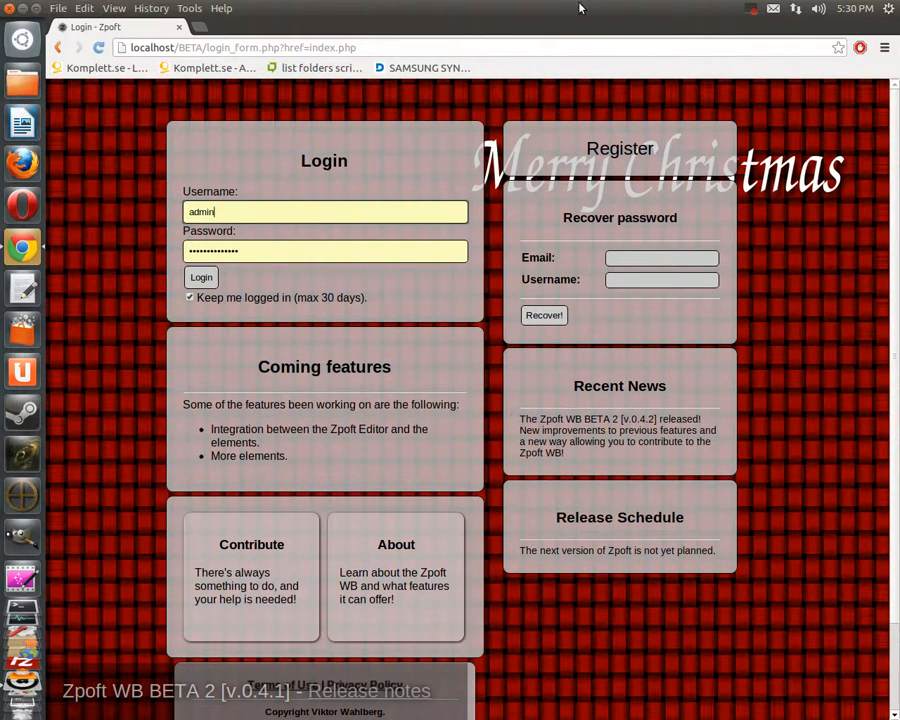
left_click(754, 8)
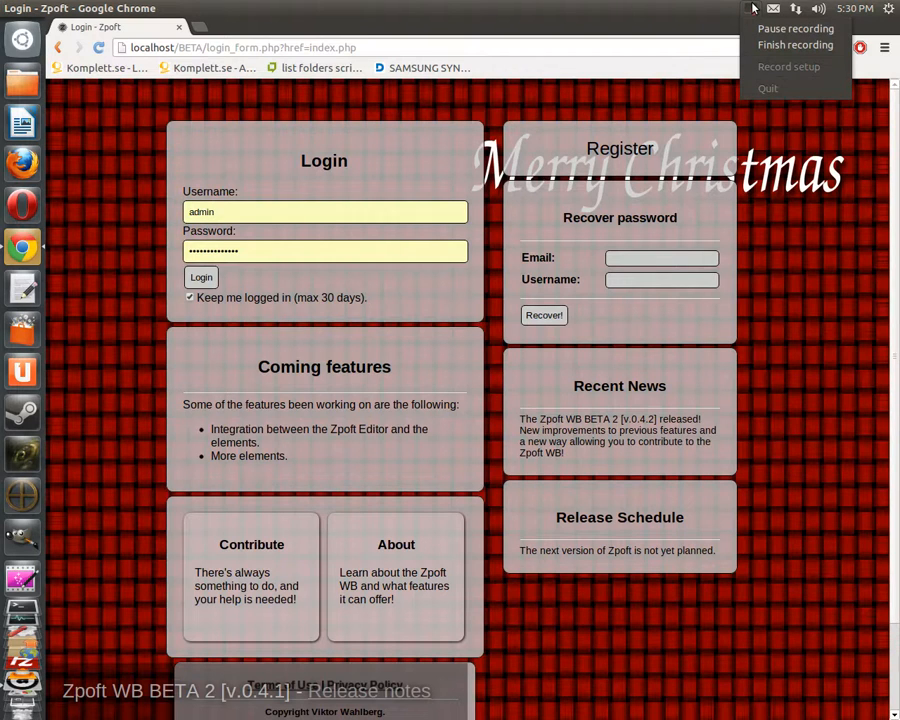